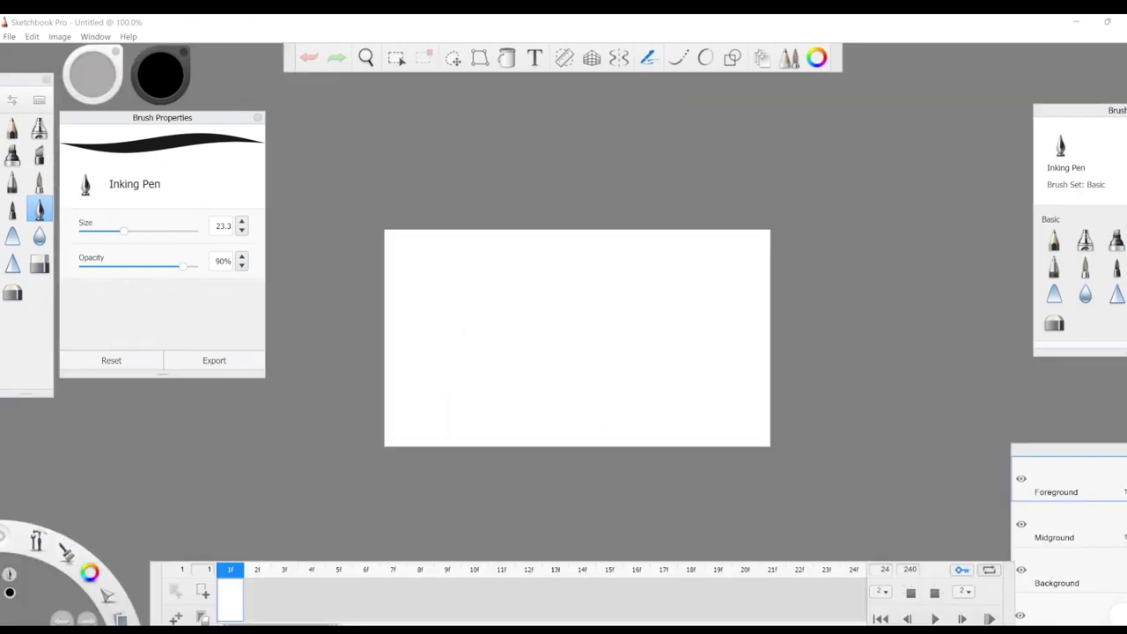
# Step: Draw a gently sloping ground line across the full canvas width on the Background layer with the Inking Pen
pyautogui.click(1075, 575)
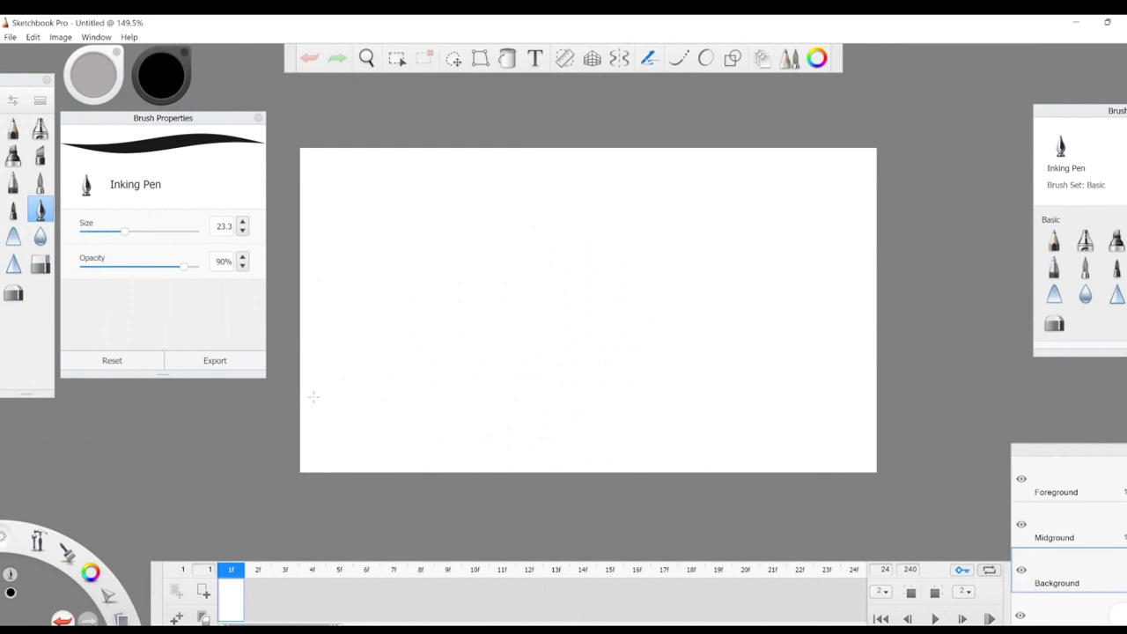
pyautogui.moveTo(398, 397); pyautogui.dragTo(406, 397)
pyautogui.hotkey('ctrl', 'z')
pyautogui.moveTo(296, 402); pyautogui.dragTo(969, 388)
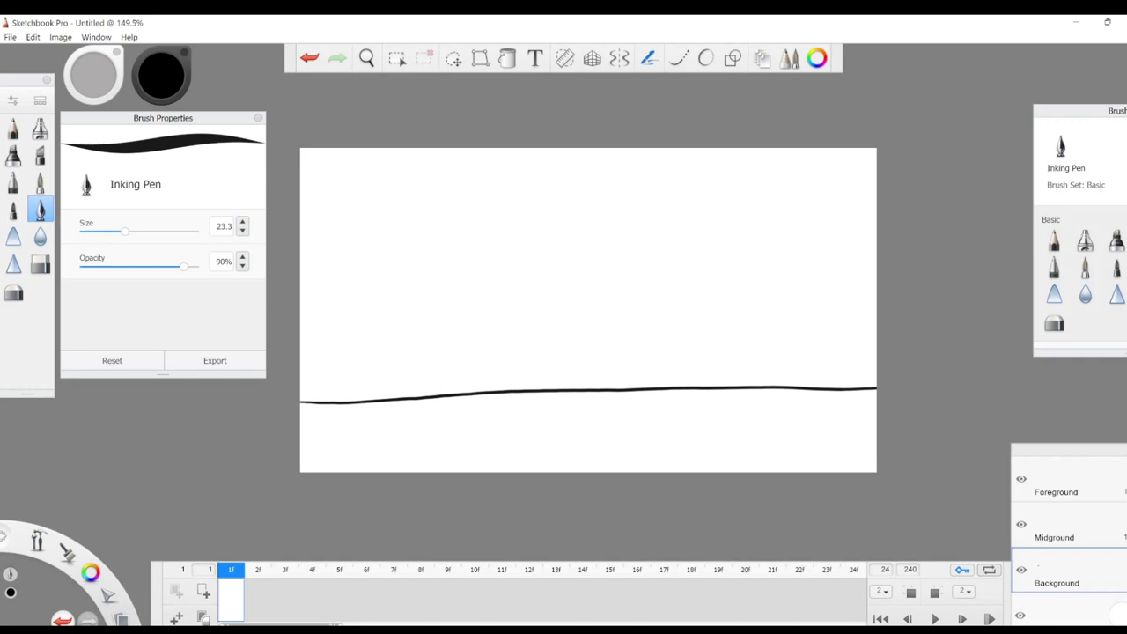
# Step: On the Background layer, draw a tree stump with a cut top and a short side branch standing on the ground line
pyautogui.click(1048, 530)
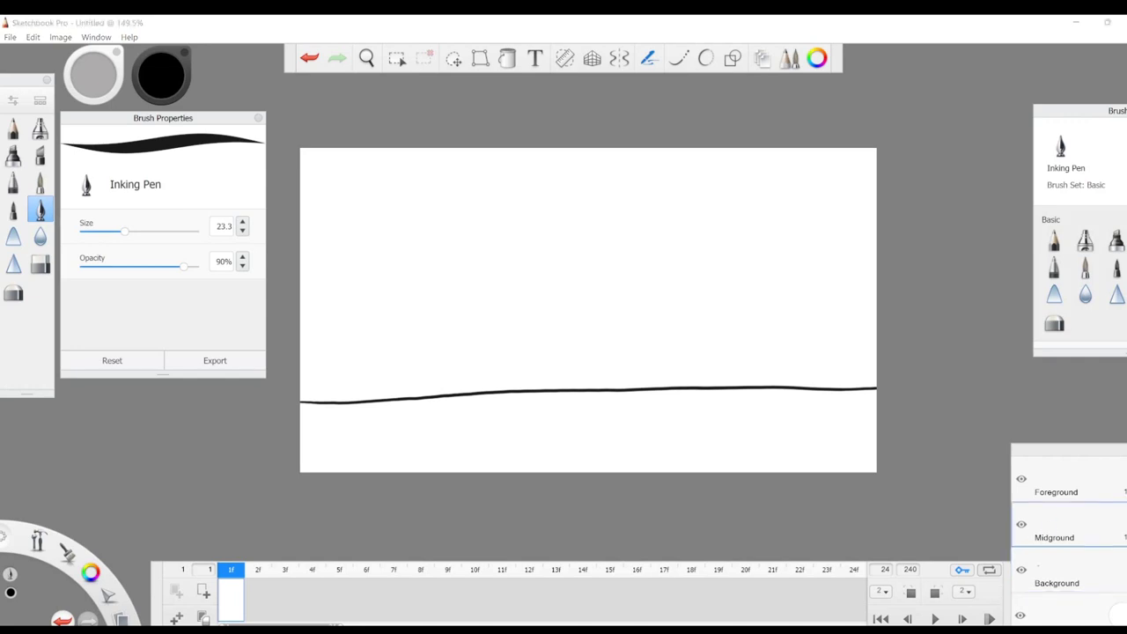
pyautogui.click(1062, 571)
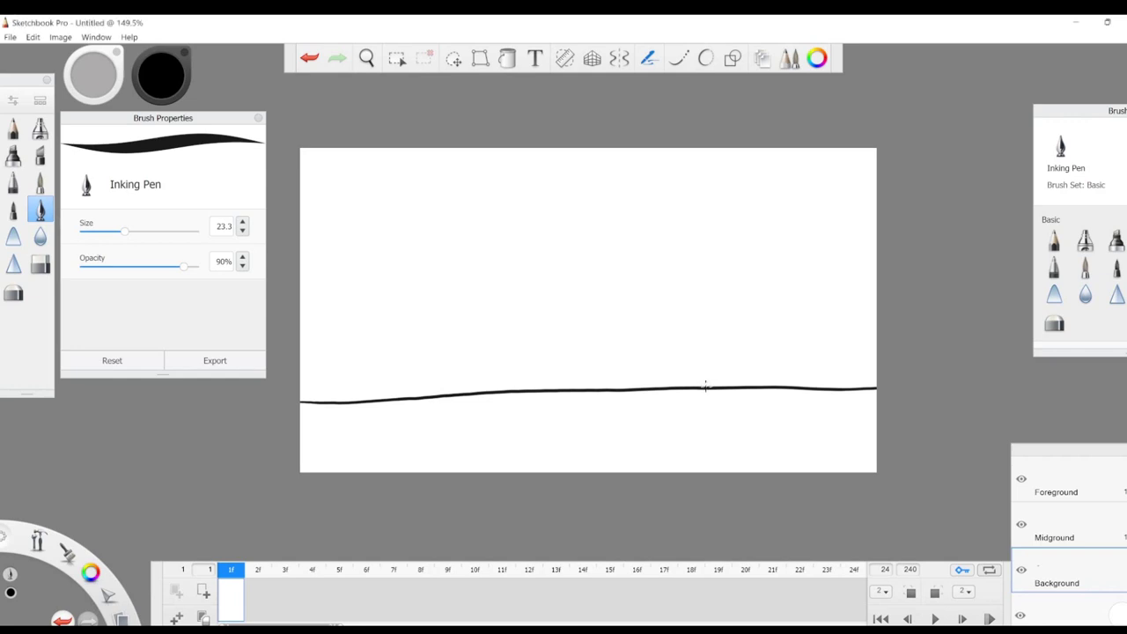
pyautogui.moveTo(705, 386)
pyautogui.mouseDown()
pyautogui.moveTo(714, 337)
pyautogui.moveTo(685, 315)
pyautogui.moveTo(719, 327)
pyautogui.moveTo(716, 296)
pyautogui.moveTo(767, 296)
pyautogui.moveTo(757, 290)
pyautogui.moveTo(710, 295)
pyautogui.moveTo(769, 295)
pyautogui.moveTo(776, 384)
pyautogui.mouseUp()
pyautogui.moveTo(724, 319)
pyautogui.mouseDown()
pyautogui.moveTo(718, 348)
pyautogui.moveTo(735, 340)
pyautogui.moveTo(739, 350)
pyautogui.mouseUp()
pyautogui.moveTo(736, 358); pyautogui.dragTo(732, 371)
pyautogui.moveTo(729, 310)
pyautogui.mouseDown()
pyautogui.moveTo(717, 385)
pyautogui.moveTo(773, 380)
pyautogui.mouseUp()
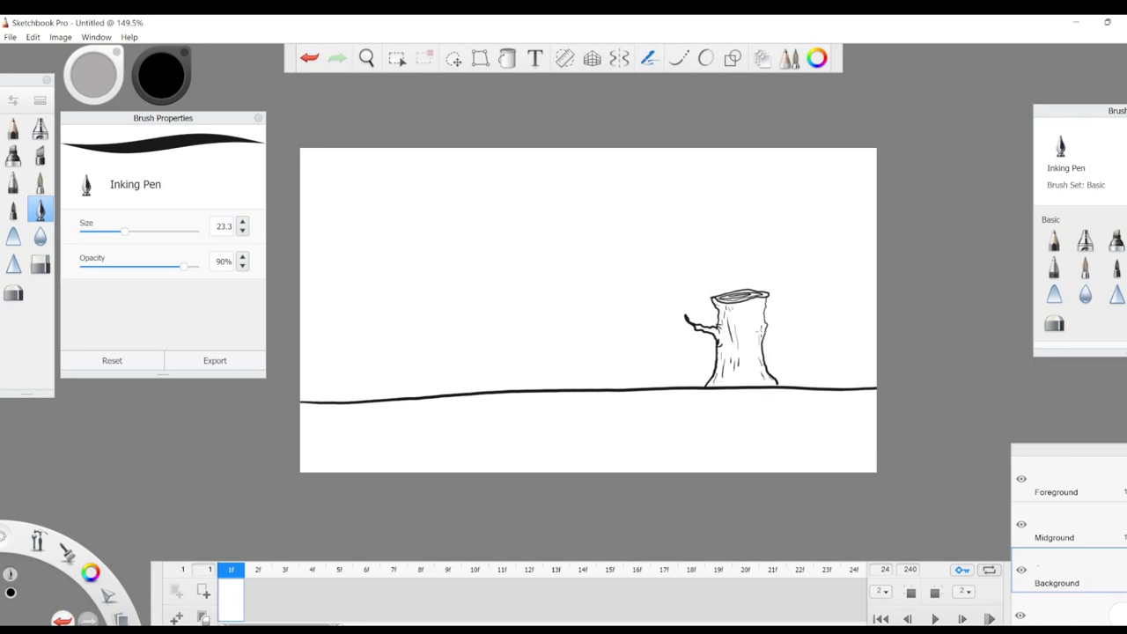
# Step: Thicken the stump's contours and branch, and add bark lines and knots to its trunk
pyautogui.moveTo(755, 298)
pyautogui.mouseDown()
pyautogui.moveTo(734, 308)
pyautogui.moveTo(751, 333)
pyautogui.moveTo(688, 321)
pyautogui.moveTo(723, 343)
pyautogui.mouseUp()
pyautogui.moveTo(763, 295)
pyautogui.mouseDown()
pyautogui.moveTo(763, 325)
pyautogui.moveTo(773, 299)
pyautogui.moveTo(763, 325)
pyautogui.mouseUp()
pyautogui.moveTo(765, 373)
pyautogui.mouseDown()
pyautogui.moveTo(750, 385)
pyautogui.moveTo(787, 387)
pyautogui.moveTo(747, 368)
pyautogui.mouseUp()
pyautogui.moveTo(759, 310); pyautogui.dragTo(757, 367)
pyautogui.hotkey('ctrl', 'z')
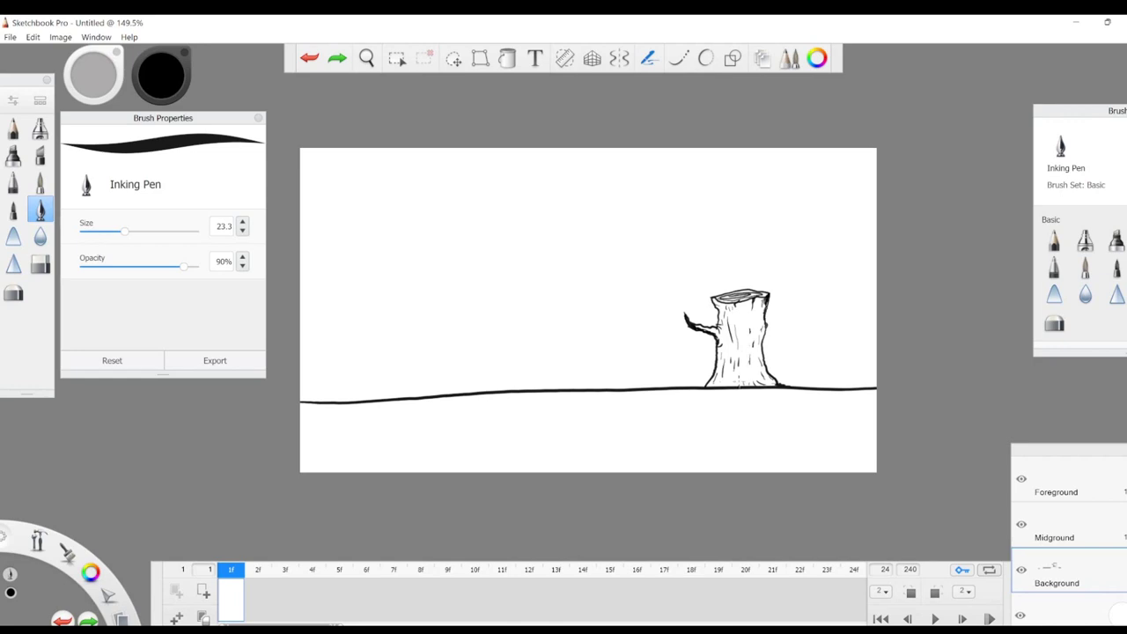
pyautogui.moveTo(727, 378)
pyautogui.mouseDown()
pyautogui.moveTo(745, 350)
pyautogui.moveTo(745, 378)
pyautogui.mouseUp()
pyautogui.moveTo(741, 323)
pyautogui.mouseDown()
pyautogui.moveTo(744, 339)
pyautogui.moveTo(745, 307)
pyautogui.moveTo(764, 318)
pyautogui.mouseUp()
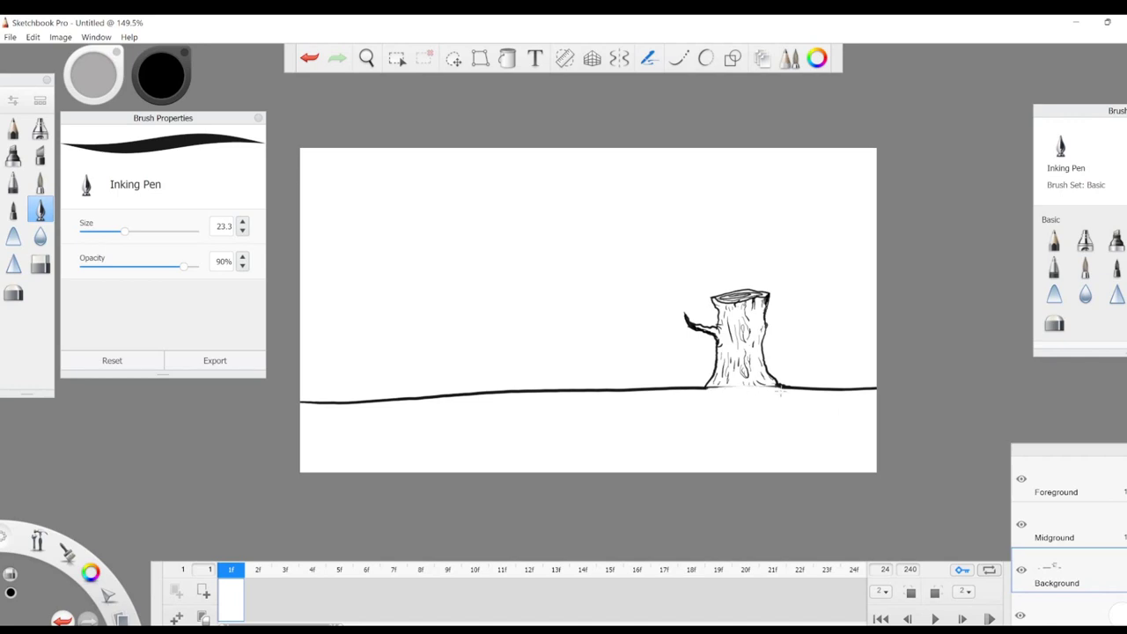
# Step: Erase the ground line on both sides of the stump and redraw it thinner, sloping away from the roots to the canvas edges
pyautogui.moveTo(786, 393); pyautogui.dragTo(877, 392)
pyautogui.moveTo(676, 395)
pyautogui.mouseDown()
pyautogui.moveTo(805, 388)
pyautogui.moveTo(671, 393)
pyautogui.moveTo(706, 391)
pyautogui.moveTo(693, 392)
pyautogui.mouseUp()
pyautogui.moveTo(714, 377)
pyautogui.mouseDown()
pyautogui.moveTo(705, 391)
pyautogui.moveTo(763, 385)
pyautogui.mouseUp()
pyautogui.moveTo(678, 386)
pyautogui.mouseDown()
pyautogui.moveTo(658, 390)
pyautogui.moveTo(683, 388)
pyautogui.mouseUp()
pyautogui.moveTo(654, 390)
pyautogui.mouseDown()
pyautogui.moveTo(620, 393)
pyautogui.moveTo(656, 389)
pyautogui.mouseUp()
pyautogui.moveTo(655, 389)
pyautogui.mouseDown()
pyautogui.moveTo(625, 390)
pyautogui.moveTo(672, 392)
pyautogui.moveTo(527, 392)
pyautogui.moveTo(678, 383)
pyautogui.moveTo(299, 401)
pyautogui.mouseUp()
pyautogui.press('e')
pyautogui.press('e')
pyautogui.moveTo(669, 392); pyautogui.dragTo(278, 413)
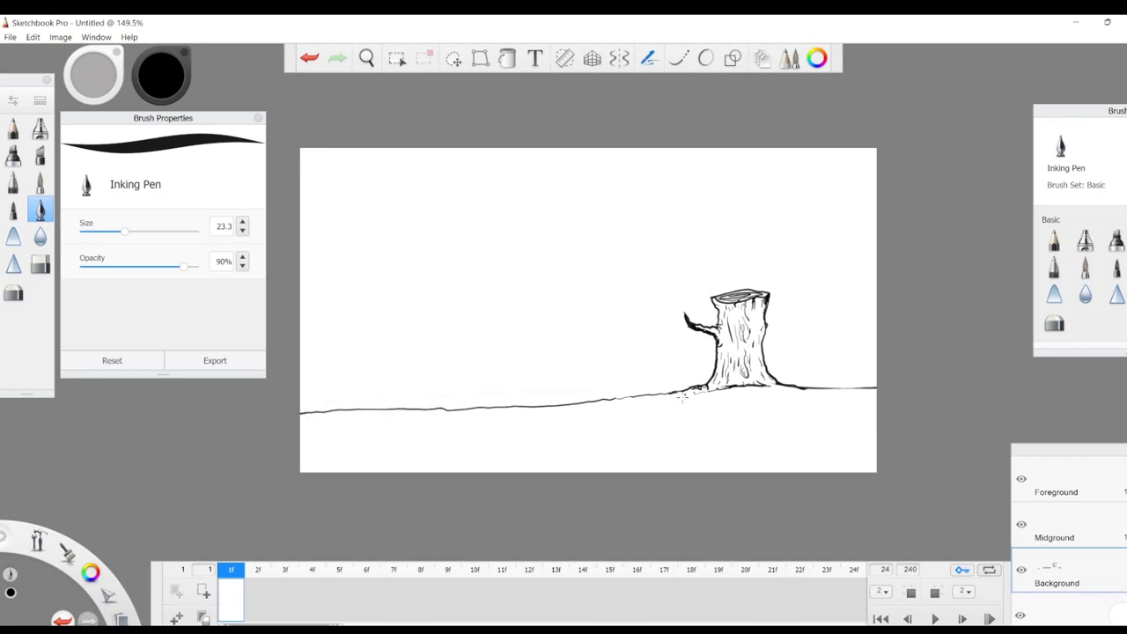
# Step: Shade the ground beside the stump's roots and add small grass tufts along the ground line
pyautogui.moveTo(683, 398); pyautogui.dragTo(658, 394)
pyautogui.moveTo(771, 385)
pyautogui.mouseDown()
pyautogui.moveTo(829, 387)
pyautogui.moveTo(745, 388)
pyautogui.moveTo(826, 392)
pyautogui.moveTo(825, 380)
pyautogui.moveTo(795, 378)
pyautogui.mouseUp()
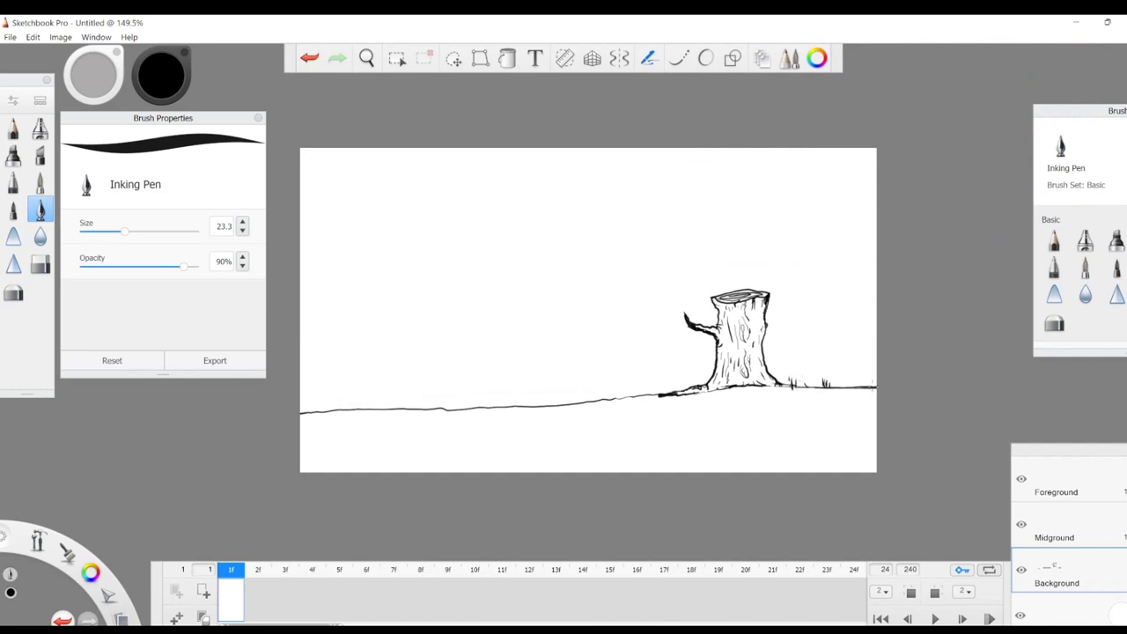
pyautogui.moveTo(873, 387); pyautogui.dragTo(870, 382)
pyautogui.moveTo(722, 391); pyautogui.dragTo(720, 386)
pyautogui.moveTo(716, 395); pyautogui.dragTo(597, 394)
pyautogui.moveTo(490, 408); pyautogui.dragTo(492, 397)
pyautogui.moveTo(495, 407); pyautogui.dragTo(495, 399)
pyautogui.moveTo(414, 411); pyautogui.dragTo(414, 400)
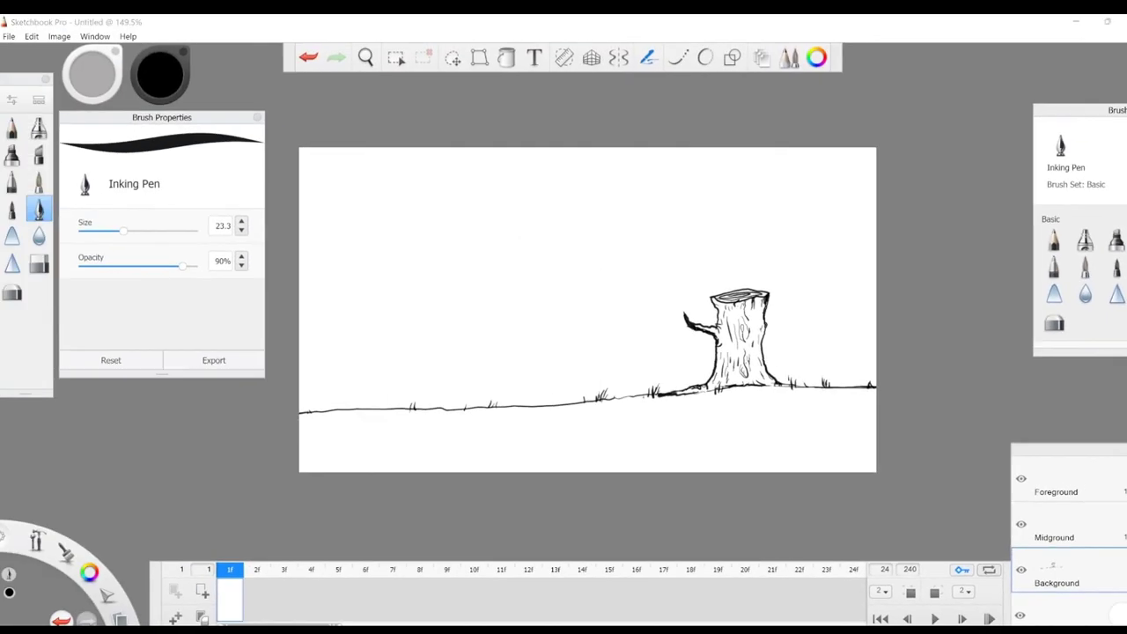
# Step: On the Foreground layer at frame 1, draw the ball's edge just entering the canvas high on its left side
pyautogui.click(1079, 480)
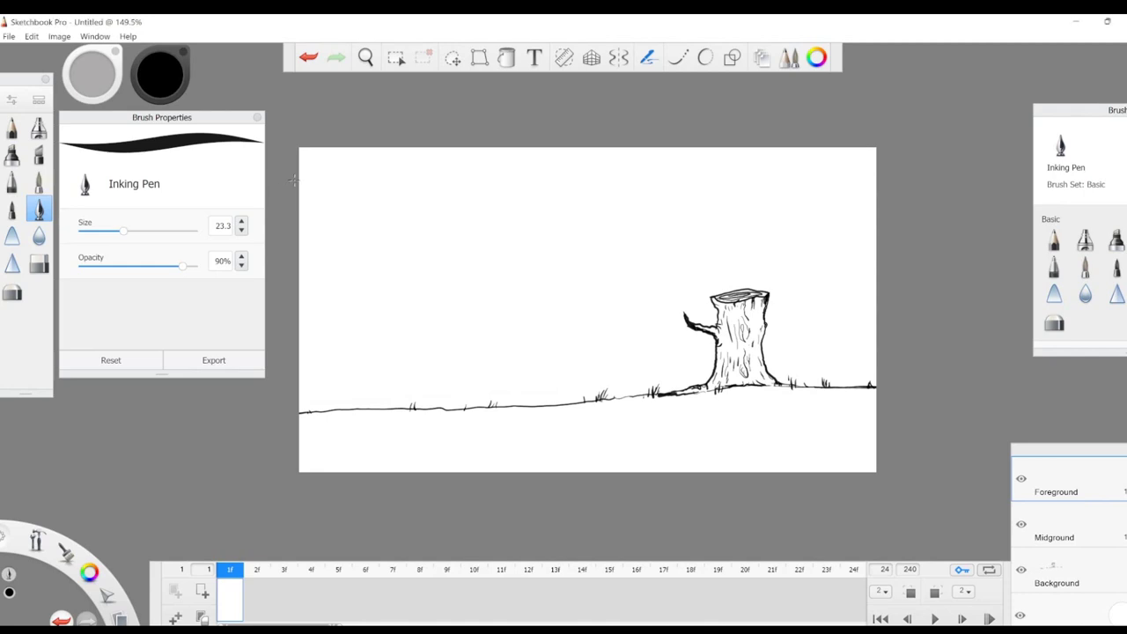
pyautogui.moveTo(287, 183)
pyautogui.mouseDown()
pyautogui.moveTo(305, 205)
pyautogui.moveTo(292, 224)
pyautogui.mouseUp()
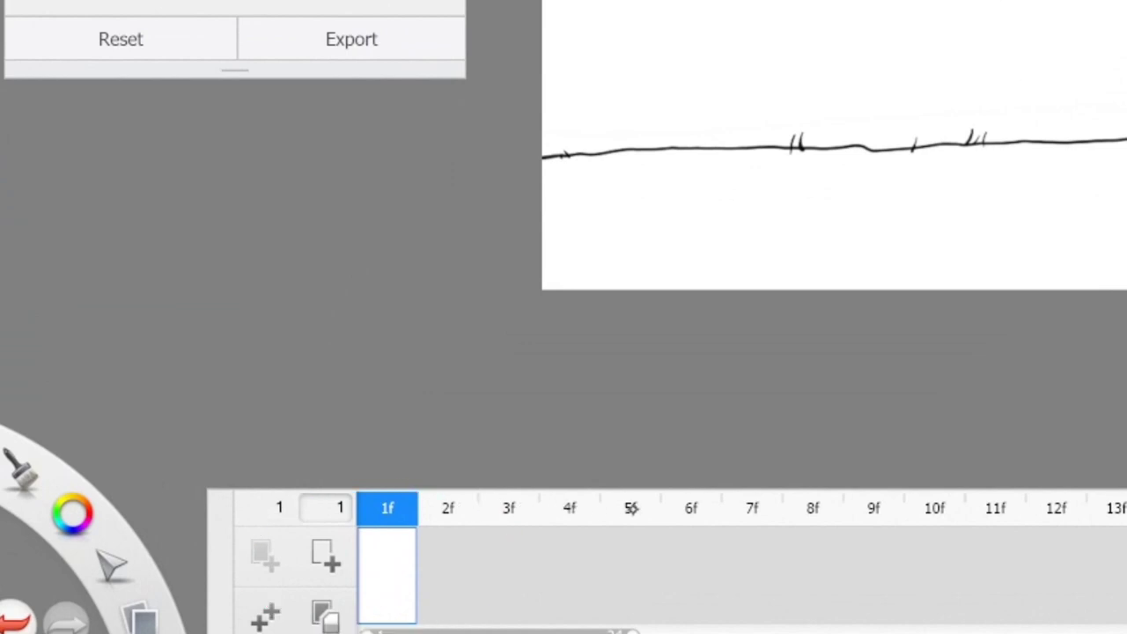
# Step: Add a Foreground keyframe at frame 5, enable onion skinning before and after, and draw the round ball fully inside the canvas
pyautogui.click(630, 508)
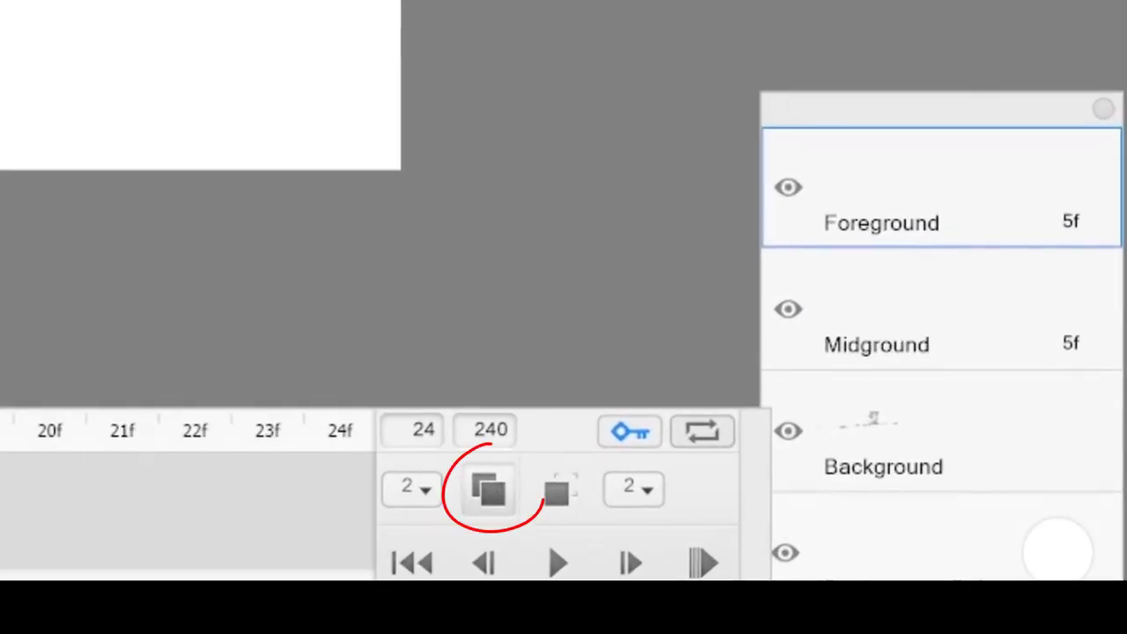
pyautogui.click(559, 489)
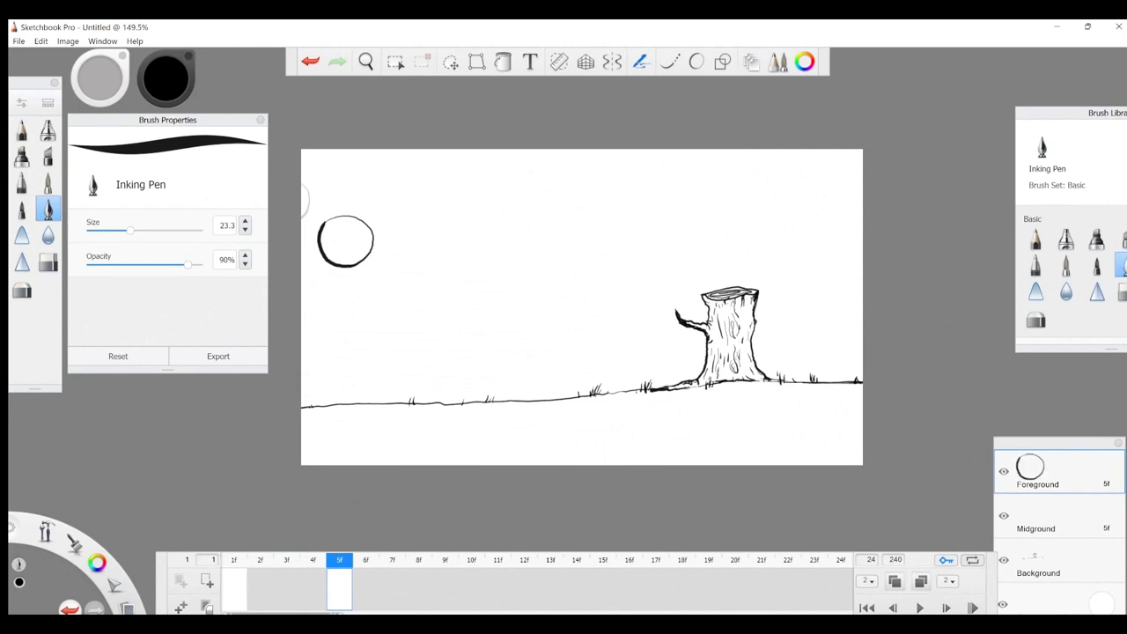
pyautogui.hotkey('ctrl', 'z')
pyautogui.moveTo(323, 234)
pyautogui.mouseDown()
pyautogui.moveTo(343, 212)
pyautogui.moveTo(360, 214)
pyautogui.moveTo(374, 243)
pyautogui.moveTo(347, 256)
pyautogui.moveTo(324, 250)
pyautogui.moveTo(323, 225)
pyautogui.mouseUp()
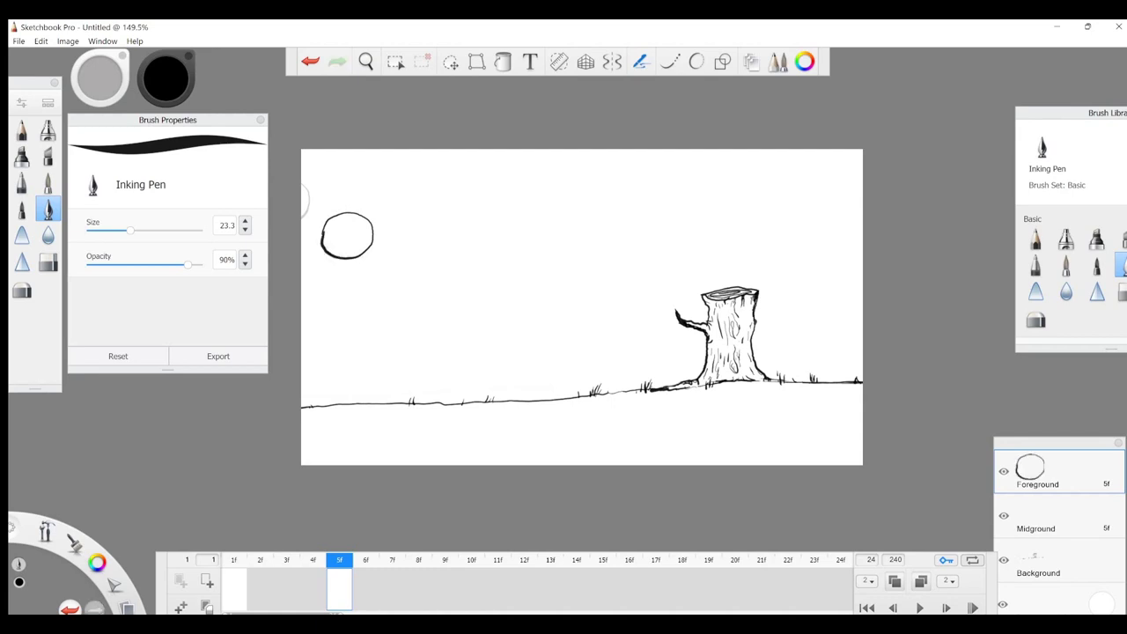
# Step: Add a Foreground keyframe at frame 9 and draw the ball diagonally below its frame 5 position, toward the stump
pyautogui.click(436, 582)
pyautogui.click(181, 581)
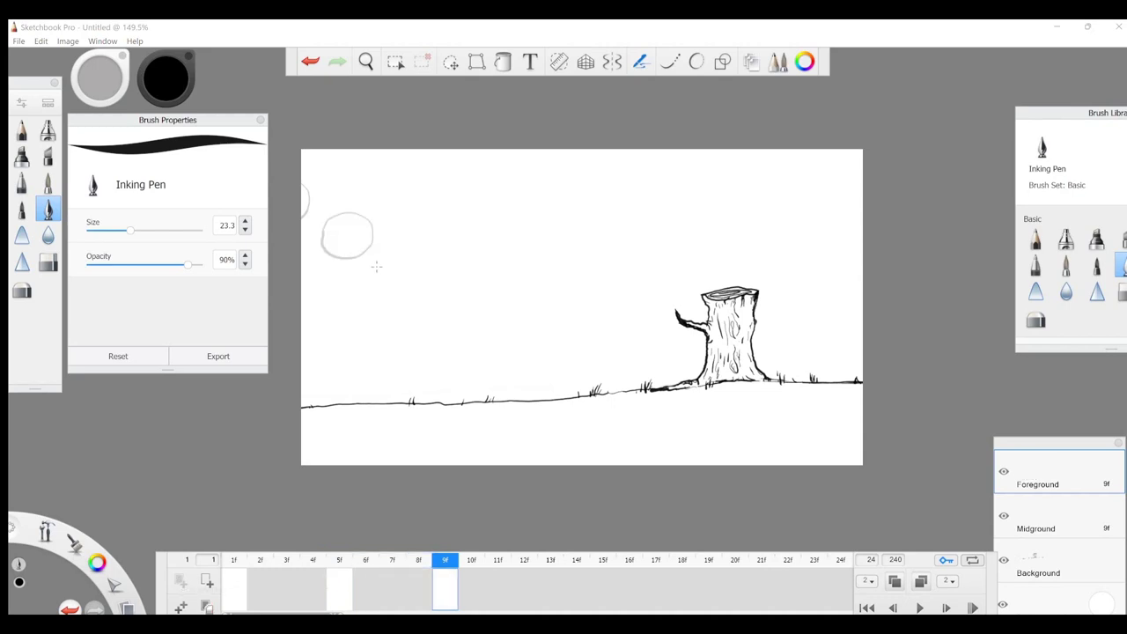
pyautogui.moveTo(377, 265)
pyautogui.mouseDown()
pyautogui.moveTo(414, 245)
pyautogui.moveTo(434, 266)
pyautogui.moveTo(431, 280)
pyautogui.moveTo(394, 294)
pyautogui.moveTo(380, 276)
pyautogui.mouseUp()
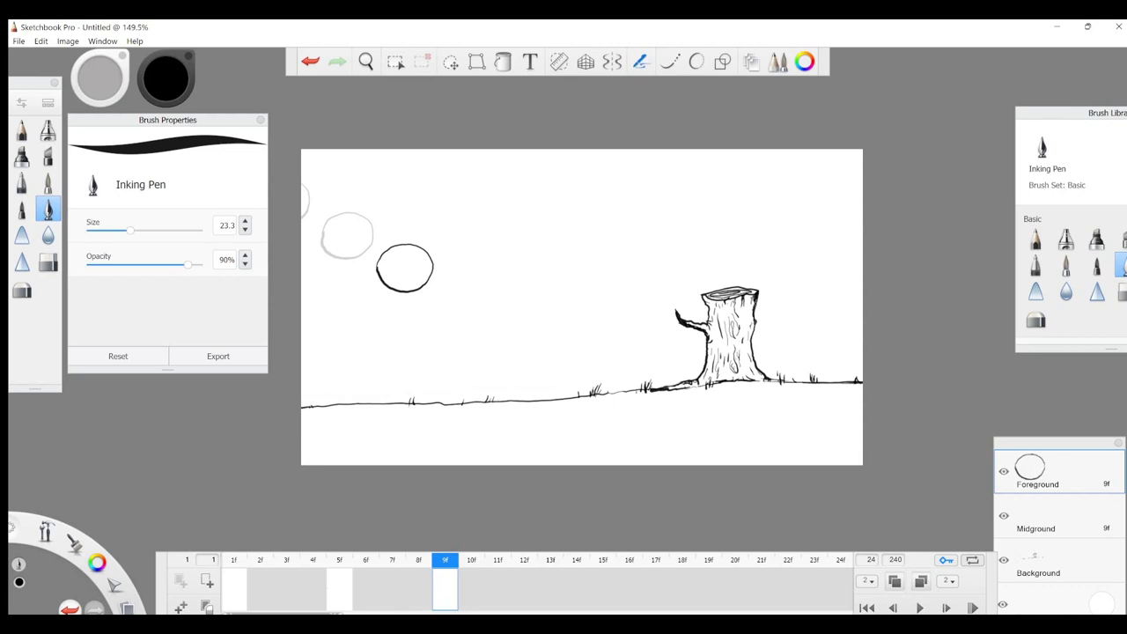
# Step: Add a Foreground keyframe at frame 13 and draw the ball further down its falling path
pyautogui.click(548, 561)
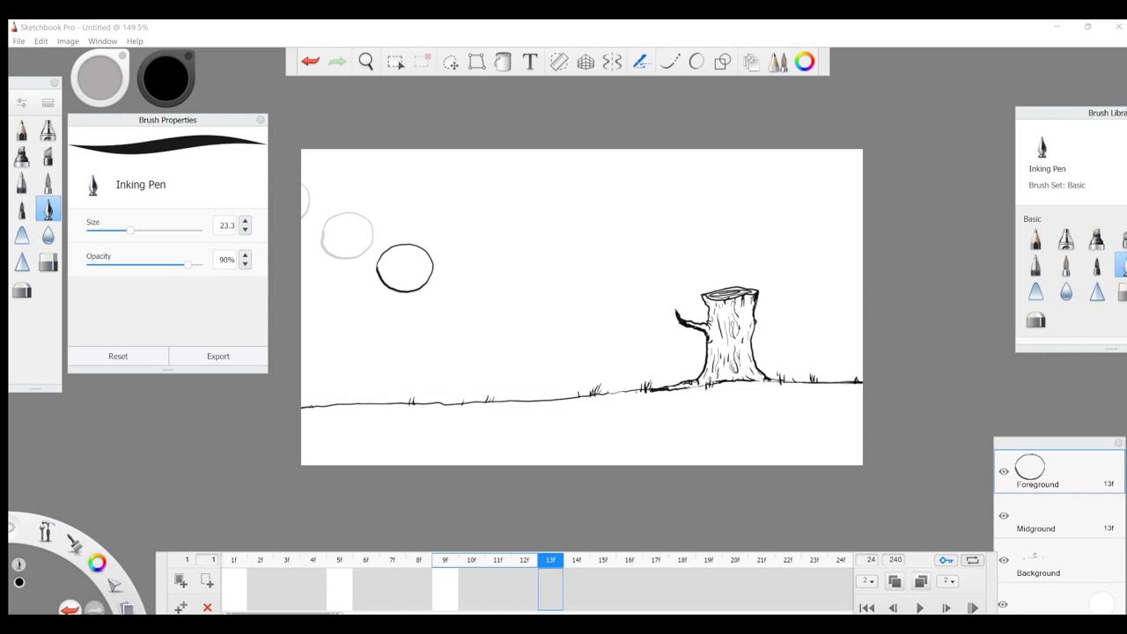
pyautogui.click(180, 581)
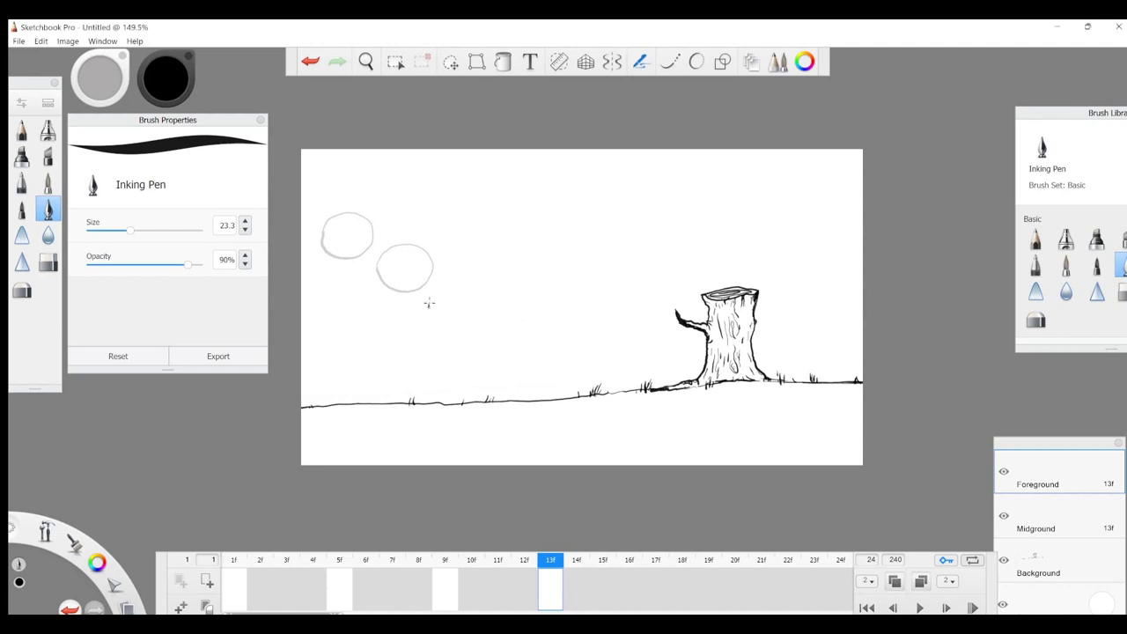
pyautogui.moveTo(427, 306)
pyautogui.mouseDown()
pyautogui.moveTo(451, 287)
pyautogui.moveTo(479, 294)
pyautogui.moveTo(482, 310)
pyautogui.moveTo(446, 338)
pyautogui.moveTo(427, 313)
pyautogui.mouseUp()
# Step: Add a Foreground keyframe at frame 18 and draw the round ball just above the ground
pyautogui.click(683, 560)
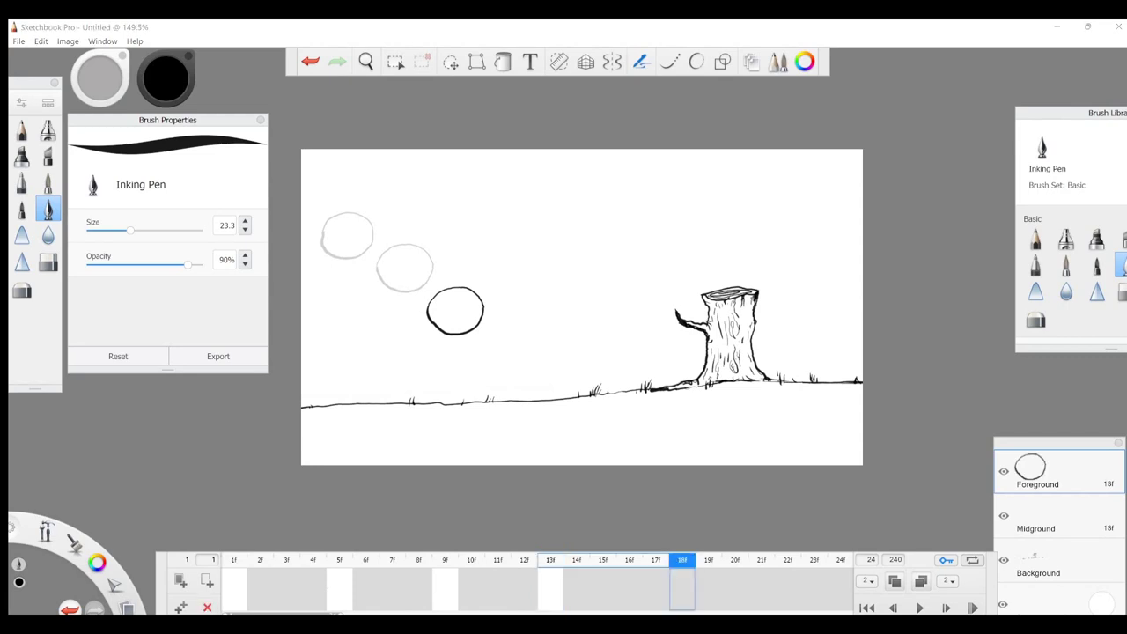
pyautogui.click(181, 581)
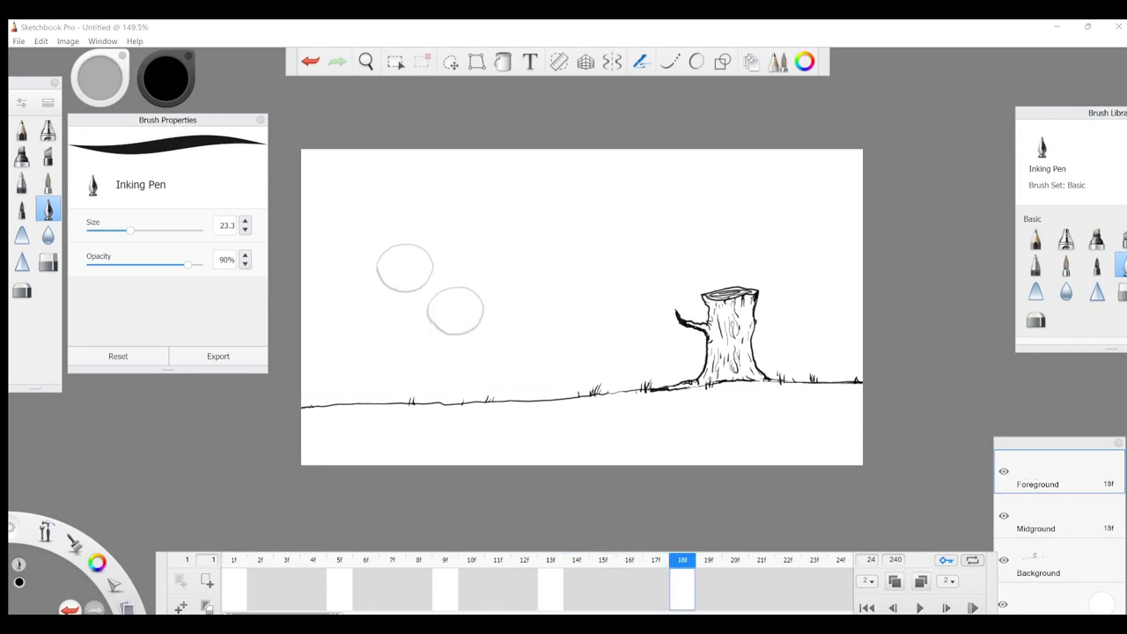
pyautogui.moveTo(475, 344)
pyautogui.mouseDown()
pyautogui.moveTo(492, 325)
pyautogui.moveTo(518, 329)
pyautogui.moveTo(533, 349)
pyautogui.moveTo(525, 367)
pyautogui.moveTo(498, 374)
pyautogui.moveTo(474, 358)
pyautogui.moveTo(475, 345)
pyautogui.mouseUp()
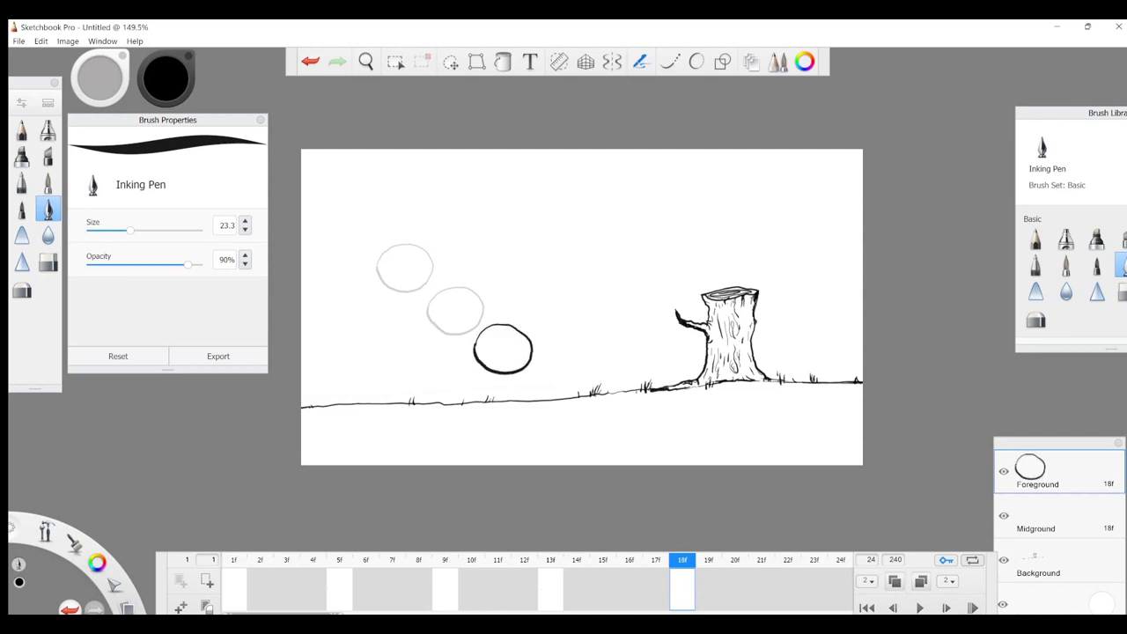
# Step: Add a Foreground keyframe at frame 22 and draw the ball squashed into a flat oval on the ground line
pyautogui.click(788, 583)
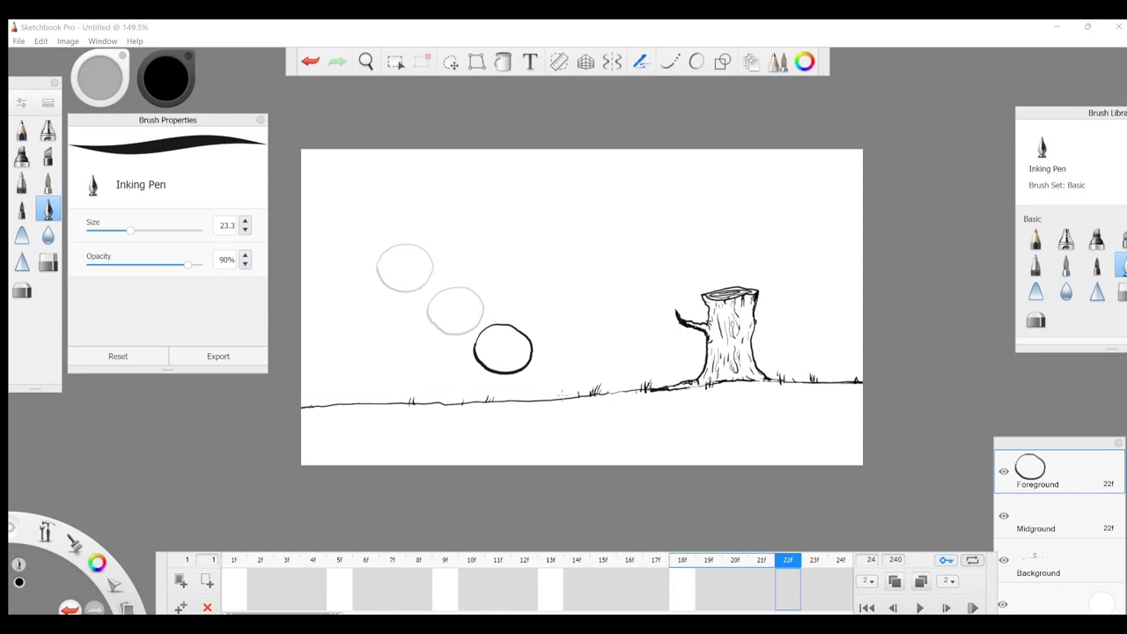
pyautogui.moveTo(559, 398)
pyautogui.mouseDown()
pyautogui.moveTo(529, 382)
pyautogui.moveTo(555, 363)
pyautogui.moveTo(596, 364)
pyautogui.moveTo(602, 387)
pyautogui.moveTo(560, 398)
pyautogui.moveTo(538, 372)
pyautogui.moveTo(577, 374)
pyautogui.moveTo(582, 392)
pyautogui.moveTo(550, 400)
pyautogui.moveTo(519, 399)
pyautogui.moveTo(525, 378)
pyautogui.mouseUp()
pyautogui.hotkey('ctrl', 'z')
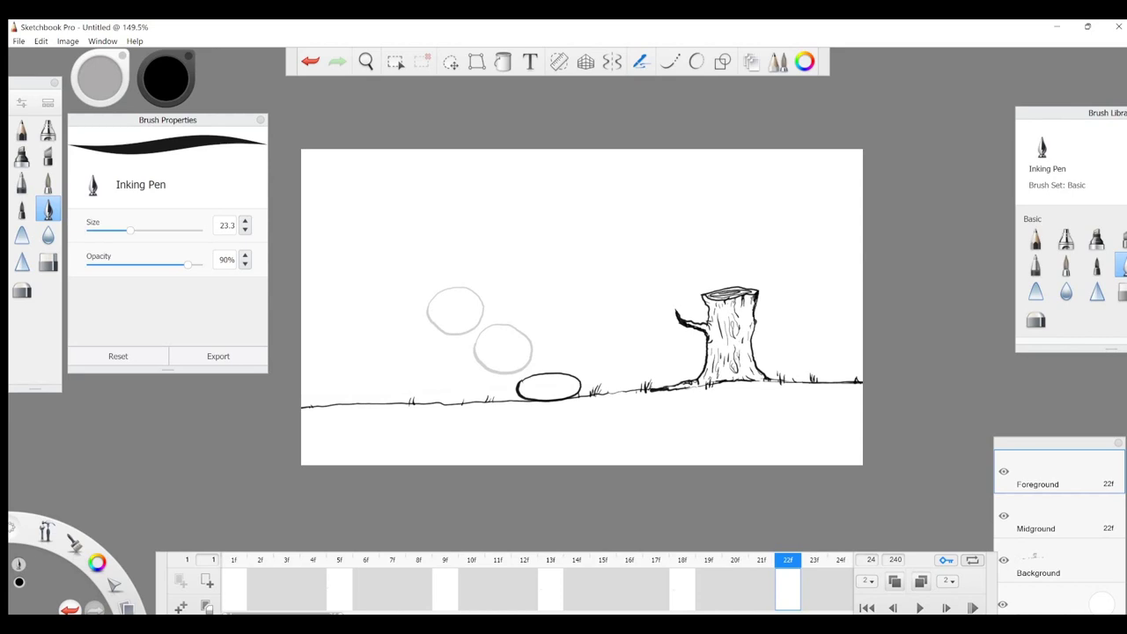
# Step: Add a Foreground keyframe at frame 28 and draw the ball stretched into a tilted oval rising from the ground toward the stump
pyautogui.moveTo(284, 614); pyautogui.dragTo(324, 614)
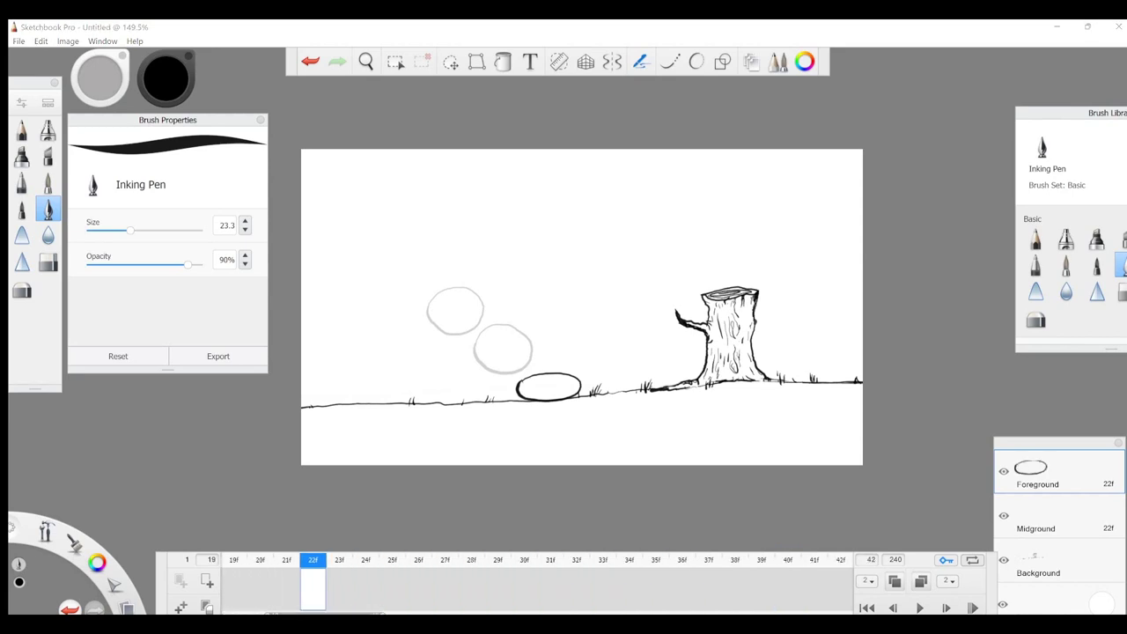
pyautogui.click(471, 560)
pyautogui.click(181, 581)
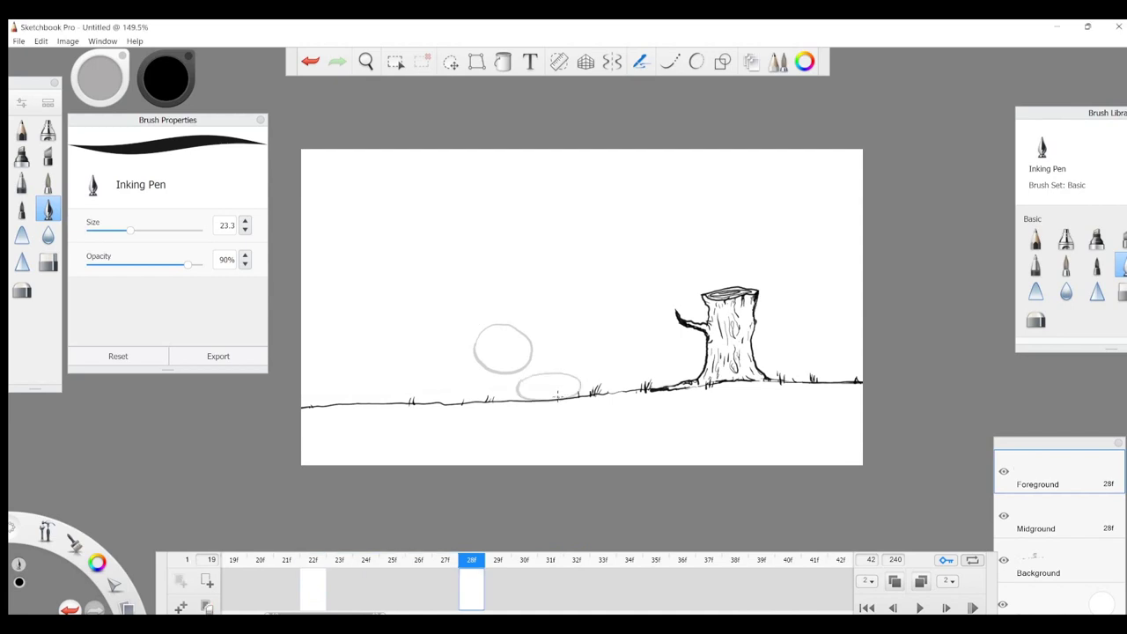
pyautogui.moveTo(555, 396)
pyautogui.mouseDown()
pyautogui.moveTo(556, 367)
pyautogui.moveTo(588, 343)
pyautogui.moveTo(604, 357)
pyautogui.moveTo(597, 382)
pyautogui.moveTo(558, 397)
pyautogui.mouseUp()
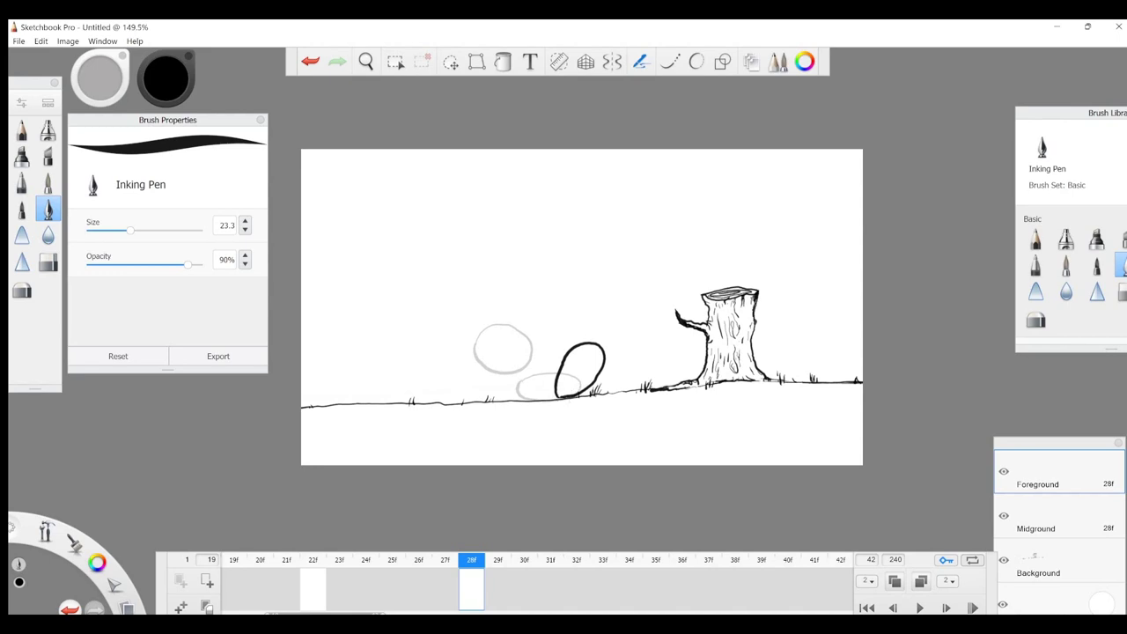
# Step: Add a Foreground keyframe at frame 33 and draw the round ball in the air between the ground bounce and the branch
pyautogui.click(594, 561)
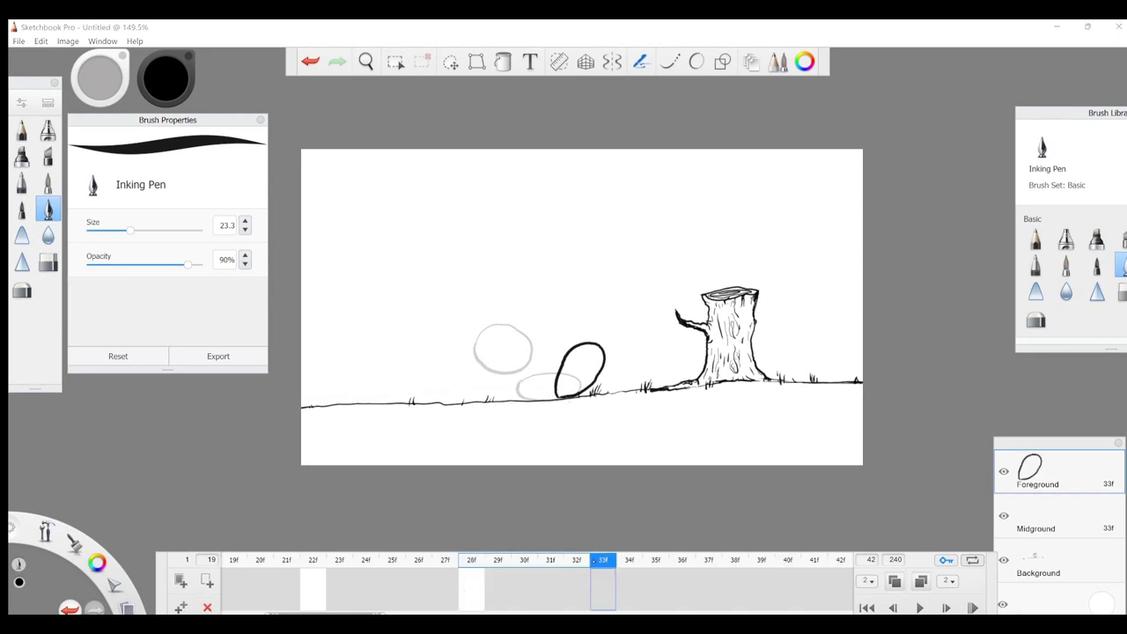
pyautogui.click(206, 581)
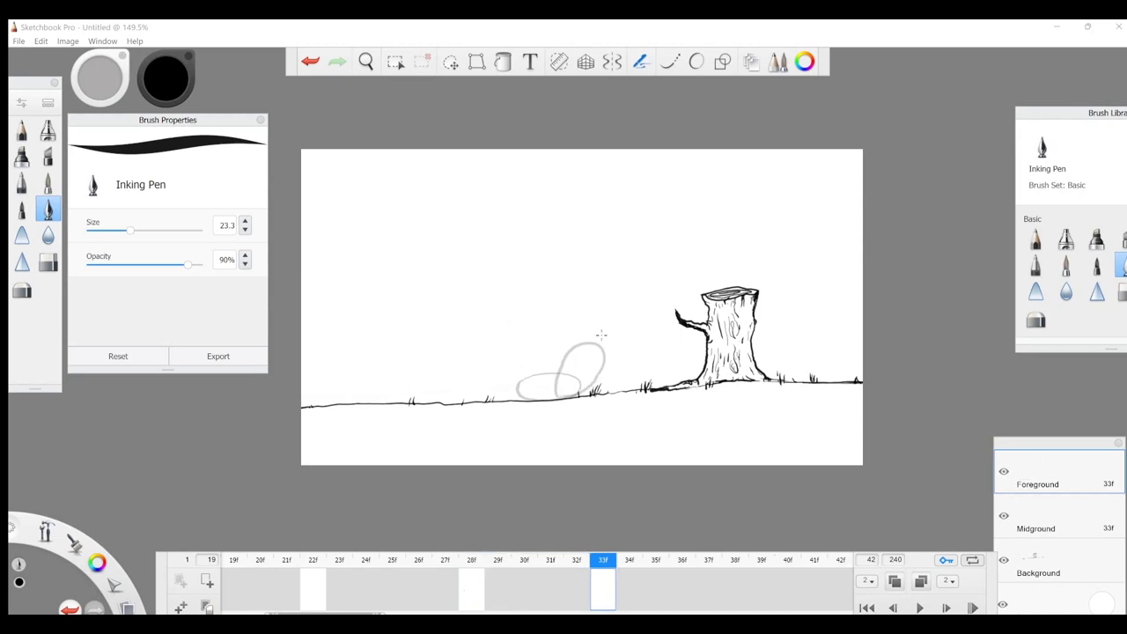
pyautogui.moveTo(598, 331)
pyautogui.mouseDown()
pyautogui.moveTo(601, 314)
pyautogui.moveTo(632, 299)
pyautogui.moveTo(648, 315)
pyautogui.moveTo(635, 342)
pyautogui.moveTo(609, 348)
pyautogui.moveTo(597, 326)
pyautogui.mouseUp()
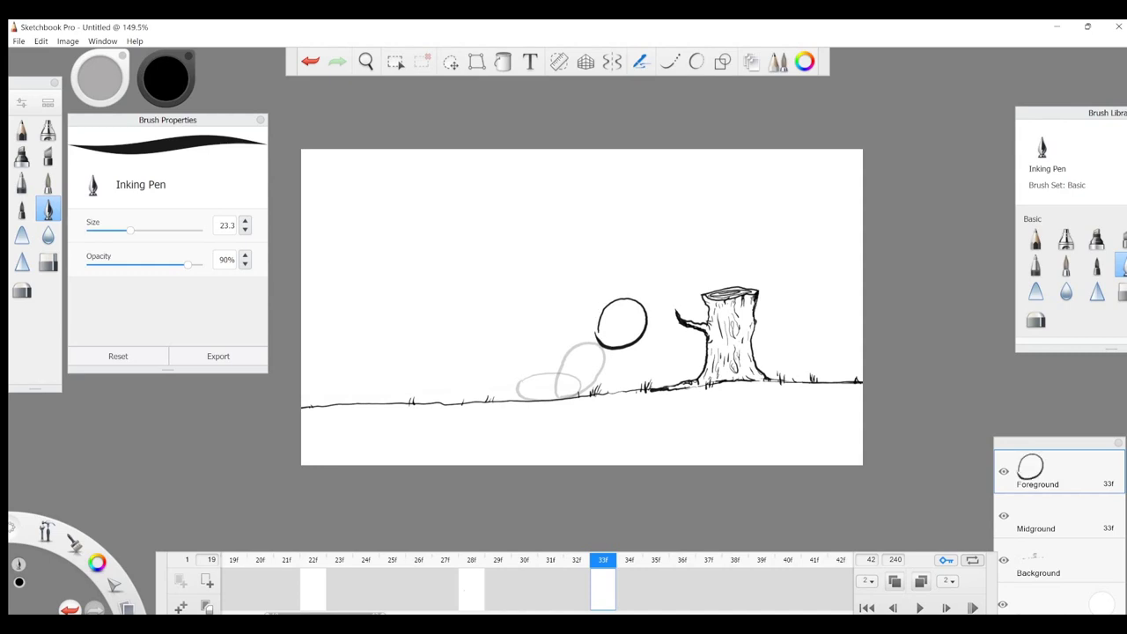
# Step: Add a Foreground keyframe at frame 37 and draw the ball dented where it lands on the branch tip
pyautogui.click(710, 566)
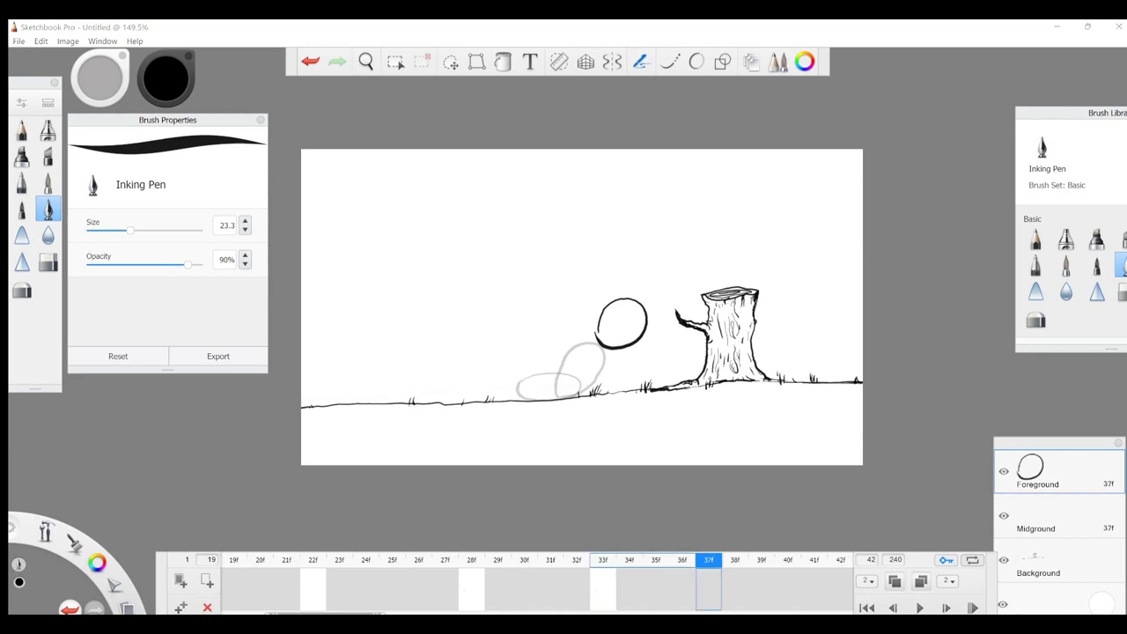
pyautogui.click(180, 581)
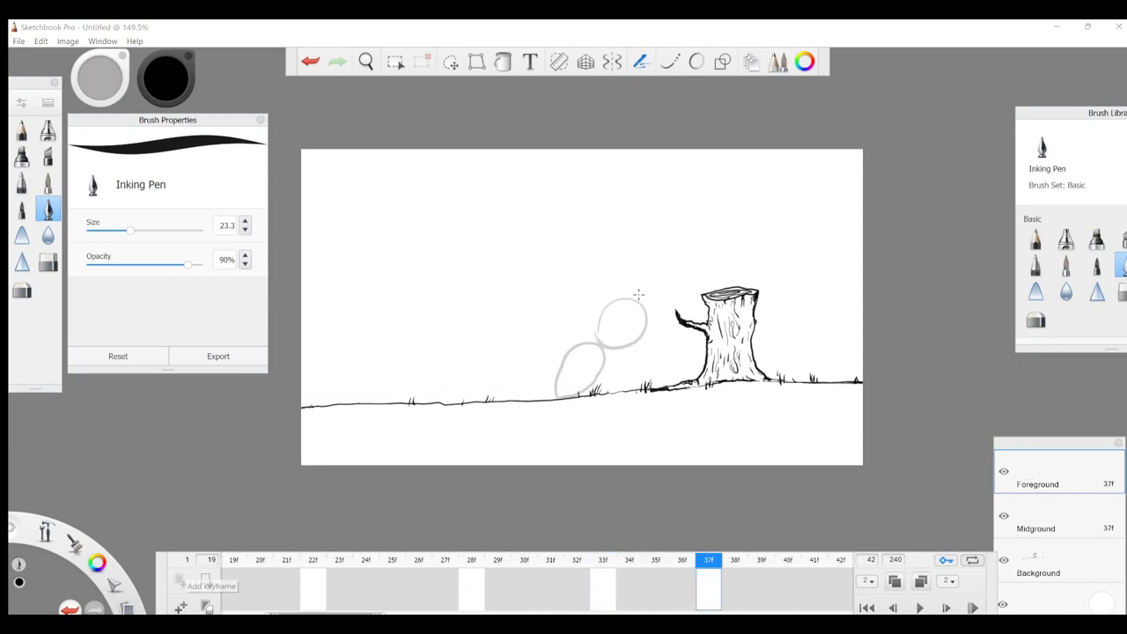
pyautogui.moveTo(636, 302)
pyautogui.mouseDown()
pyautogui.moveTo(685, 292)
pyautogui.moveTo(688, 305)
pyautogui.moveTo(657, 321)
pyautogui.moveTo(638, 302)
pyautogui.mouseUp()
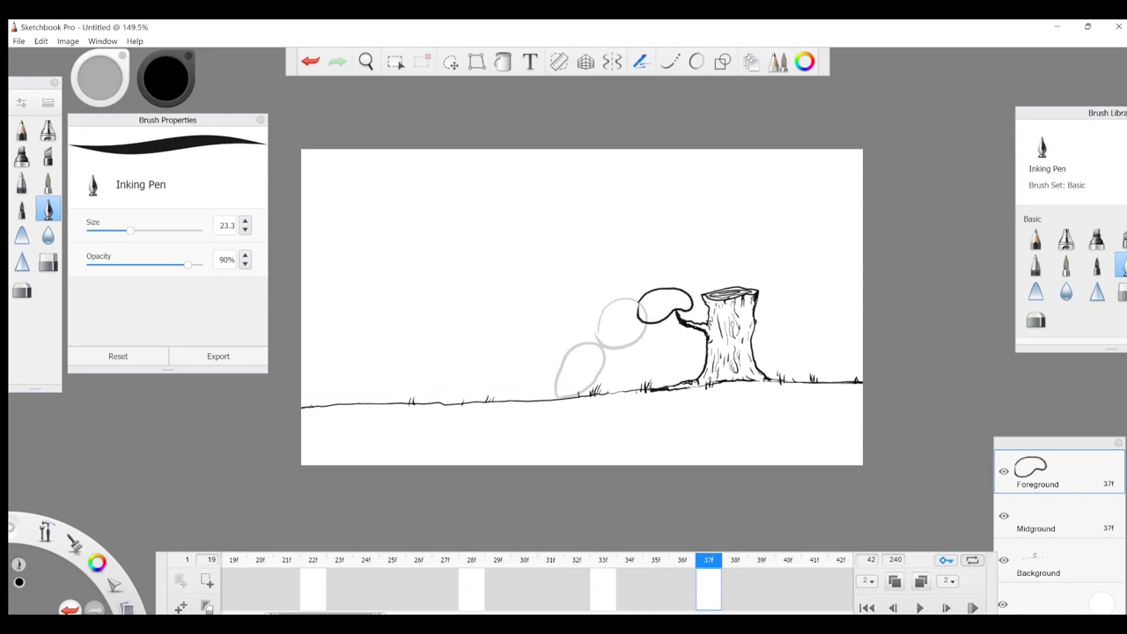
# Step: Add a Foreground keyframe at frame 42 and draw the ball bursting at the branch tip with radiating lines and small flying fragments
pyautogui.click(839, 566)
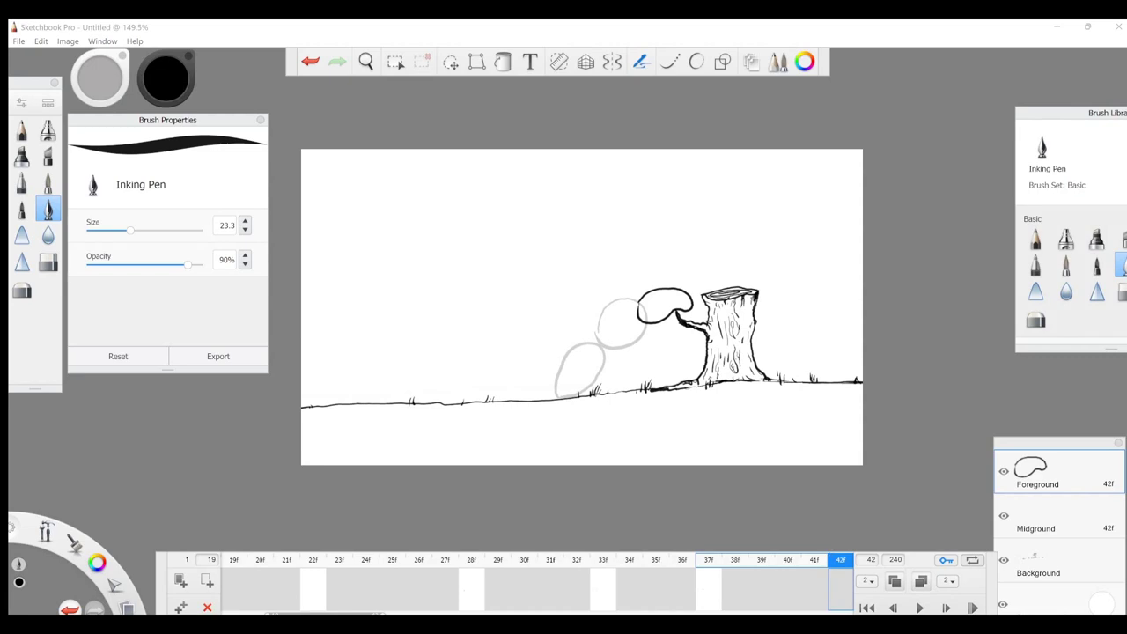
pyautogui.click(181, 582)
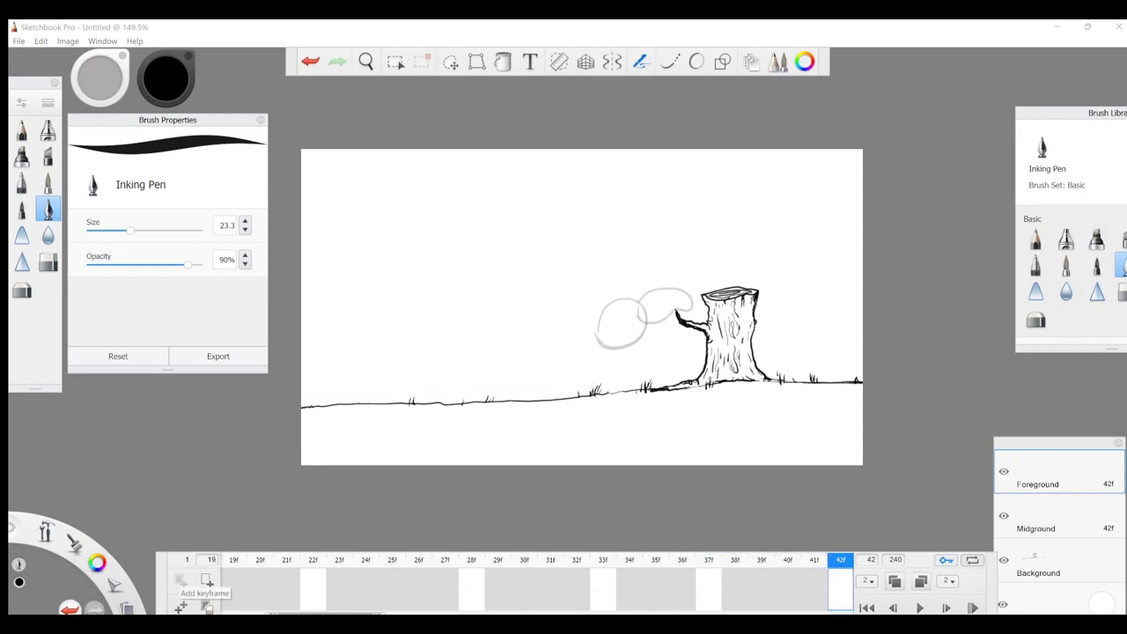
pyautogui.moveTo(680, 288)
pyautogui.mouseDown()
pyautogui.moveTo(705, 266)
pyautogui.moveTo(607, 276)
pyautogui.moveTo(665, 308)
pyautogui.moveTo(658, 337)
pyautogui.mouseUp()
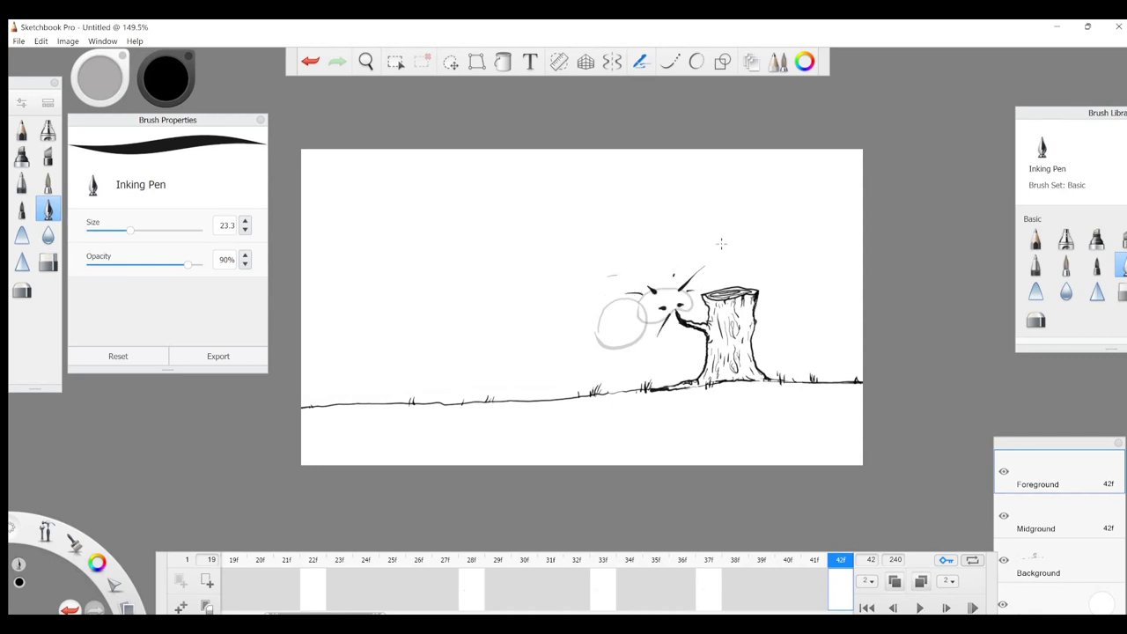
pyautogui.moveTo(722, 249); pyautogui.dragTo(741, 243)
pyautogui.moveTo(634, 256); pyautogui.dragTo(636, 259)
# Step: Add a Foreground keyframe at frame 48 and draw the burst fragments scattered farther out around the branch and falling toward the ground
pyautogui.moveTo(369, 612); pyautogui.dragTo(410, 600)
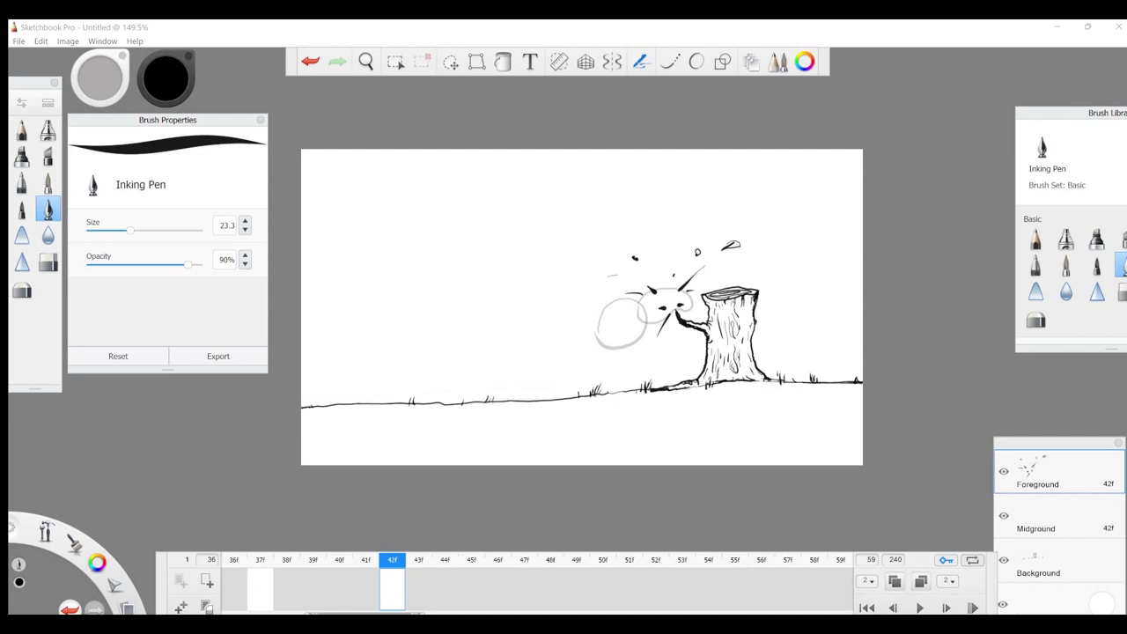
pyautogui.click(549, 560)
pyautogui.click(208, 582)
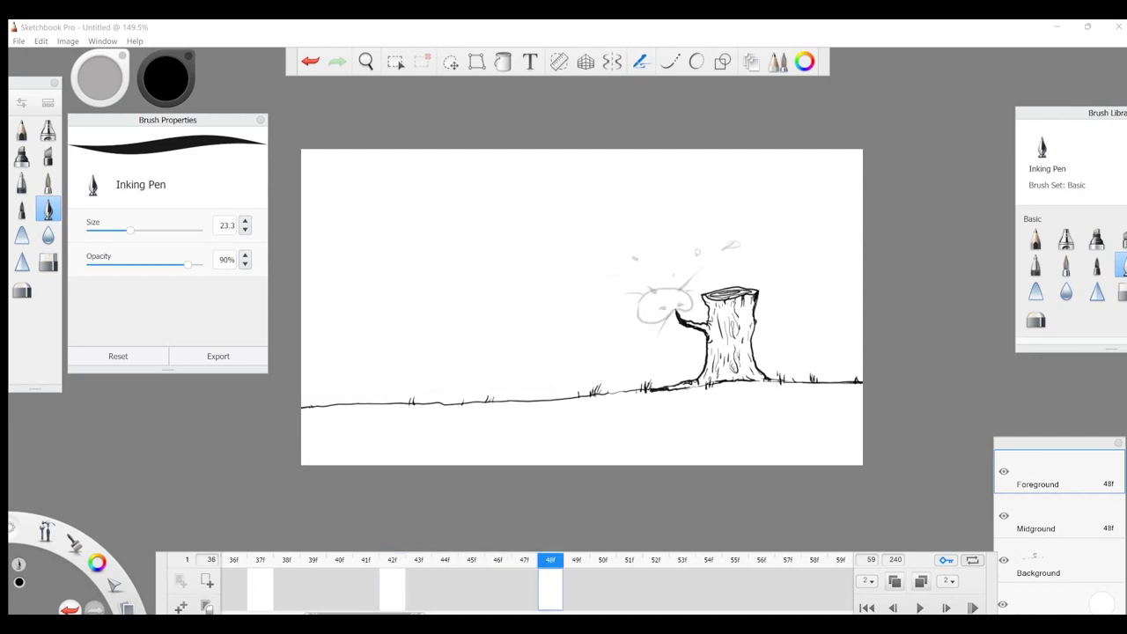
pyautogui.moveTo(670, 292); pyautogui.dragTo(674, 285)
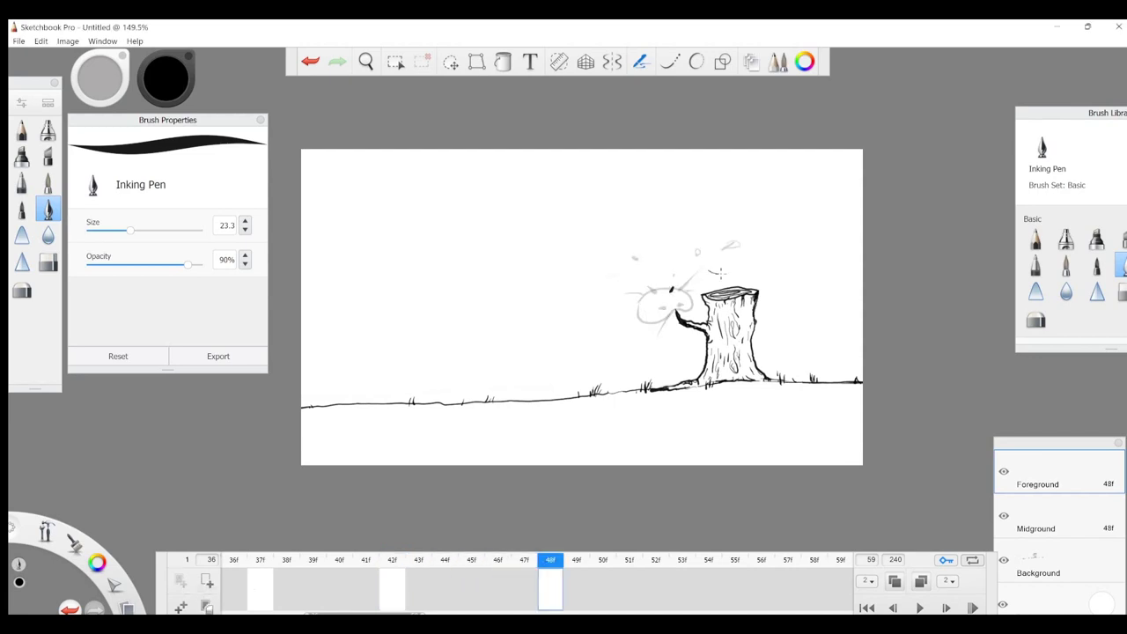
pyautogui.moveTo(755, 261); pyautogui.dragTo(762, 266)
pyautogui.moveTo(656, 324); pyautogui.dragTo(651, 338)
pyautogui.click(666, 252)
# Step: Play back the animation to check the ball's bounces and its burst on the branch
pyautogui.moveTo(308, 613); pyautogui.dragTo(253, 614)
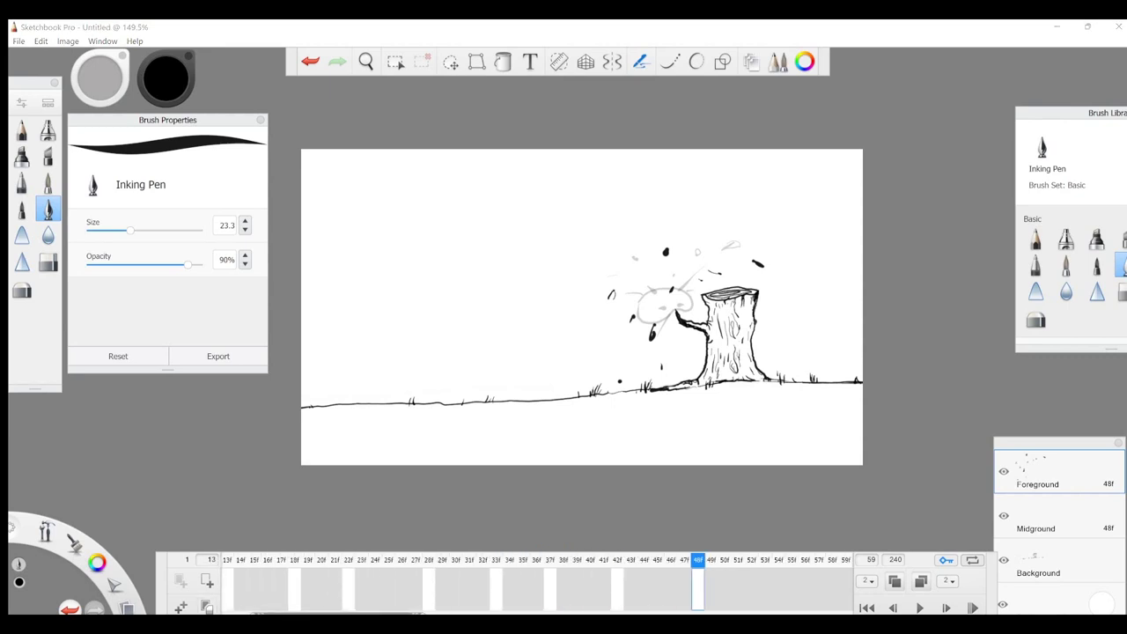
pyautogui.moveTo(338, 614); pyautogui.dragTo(309, 614)
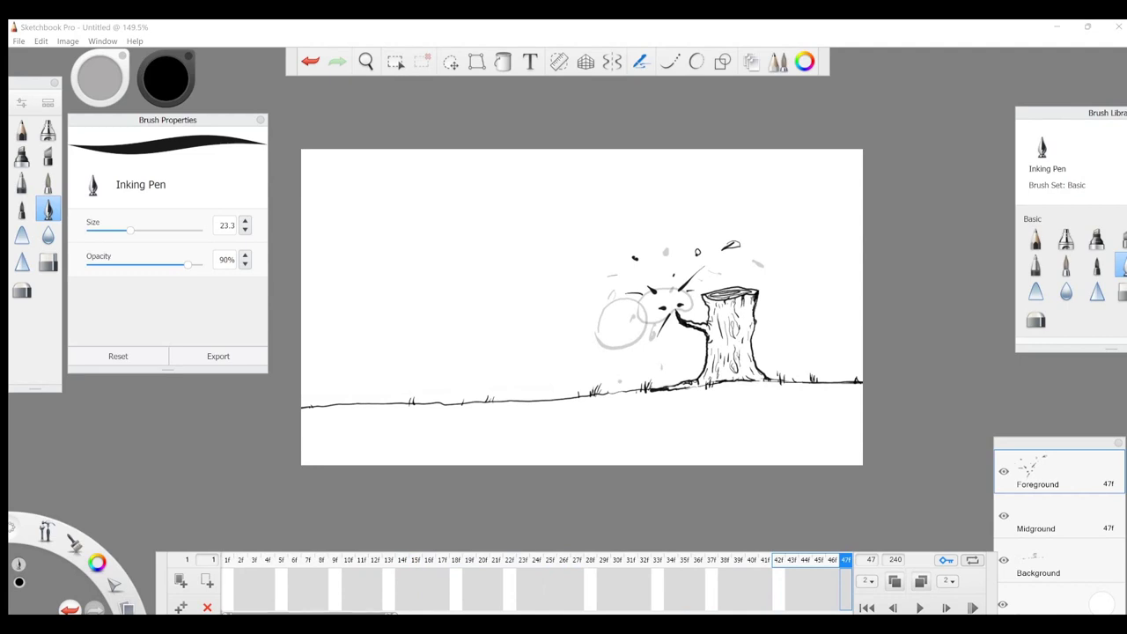
pyautogui.click(869, 608)
pyautogui.click(919, 607)
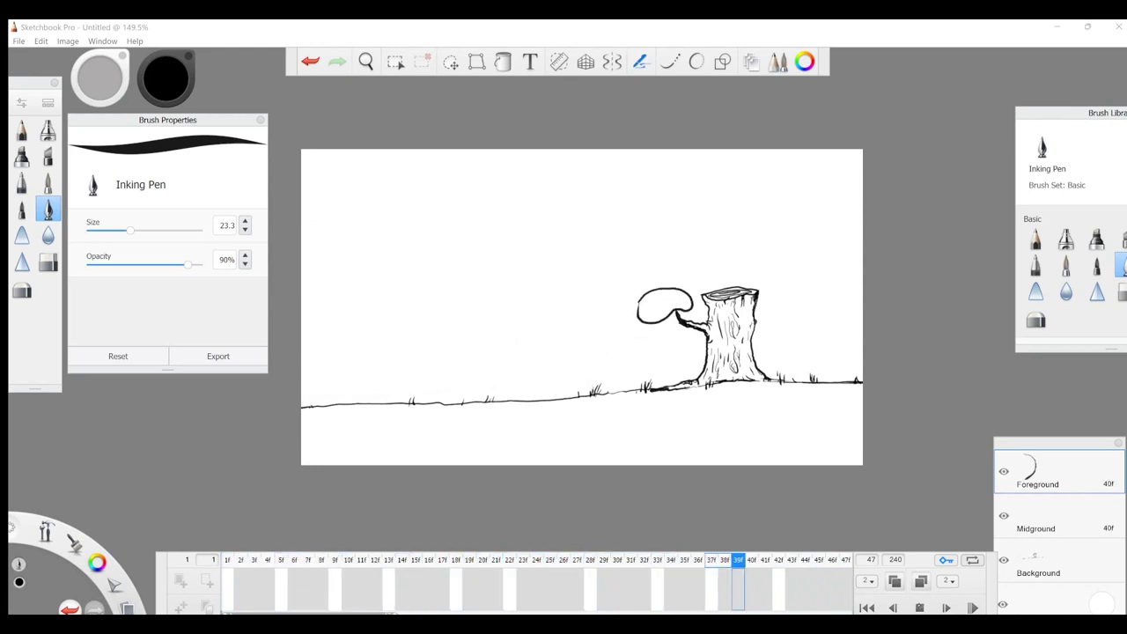
pyautogui.click(920, 607)
pyautogui.moveTo(334, 614); pyautogui.dragTo(399, 614)
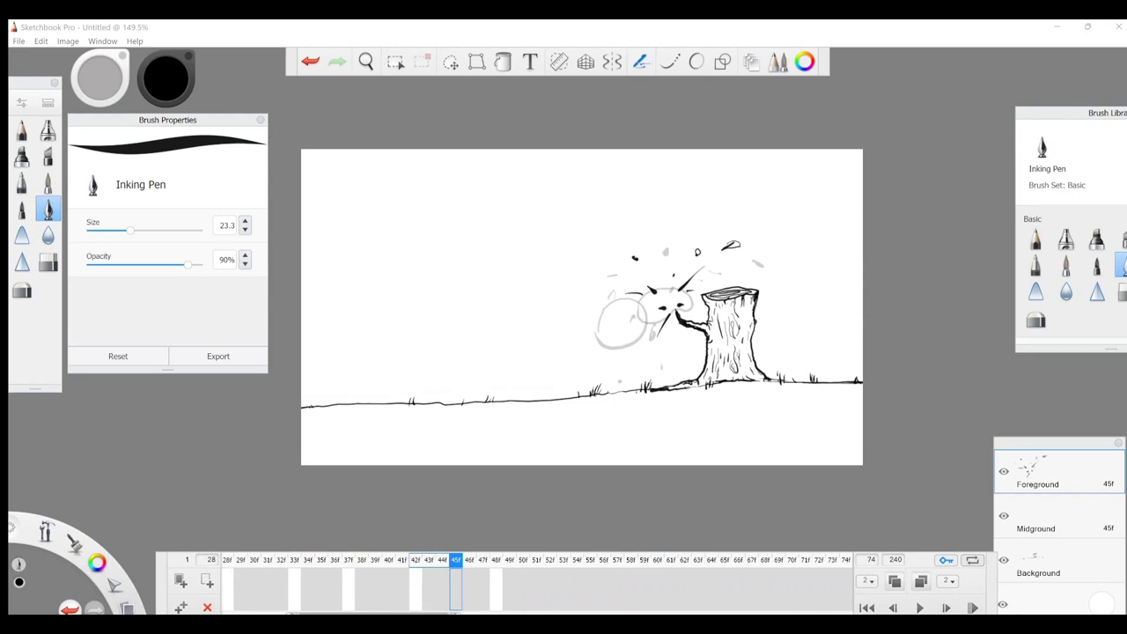
pyautogui.press('Return')
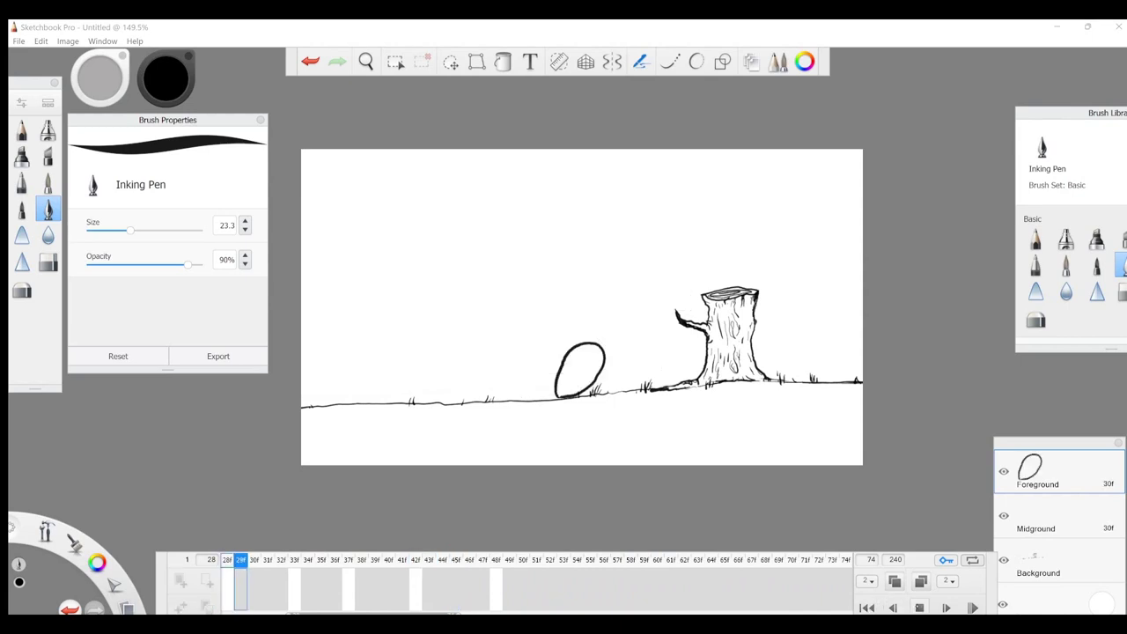
pyautogui.click(919, 608)
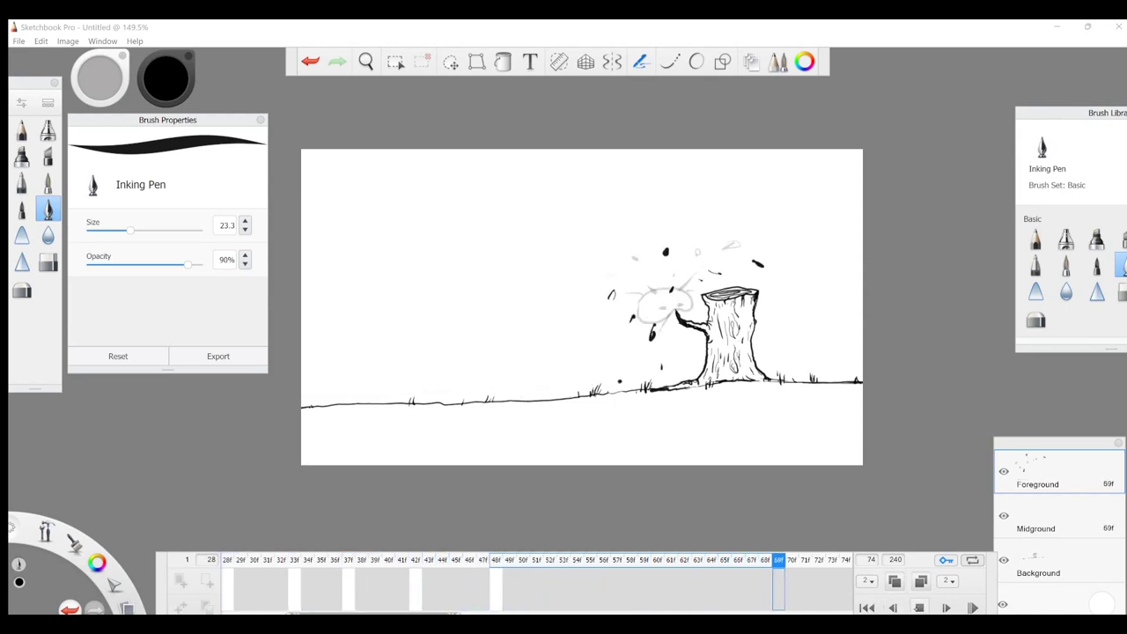
# Step: Add a Foreground keyframe at frame 52 and draw small sparse fragments in the air and falling to the ground beside the stump
pyautogui.click(551, 560)
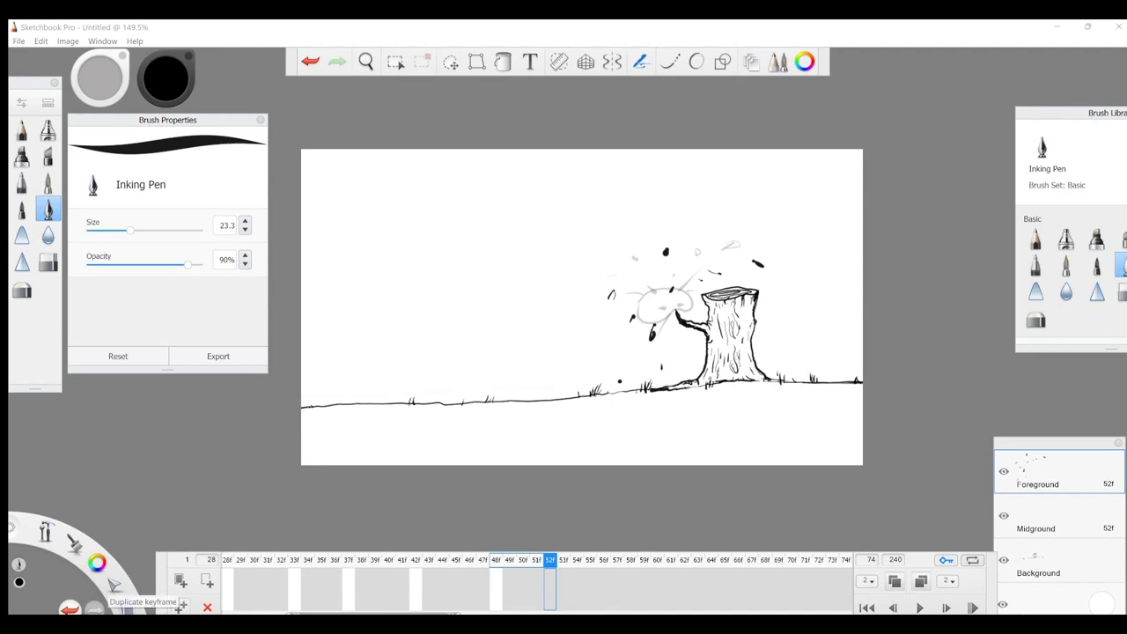
pyautogui.click(207, 581)
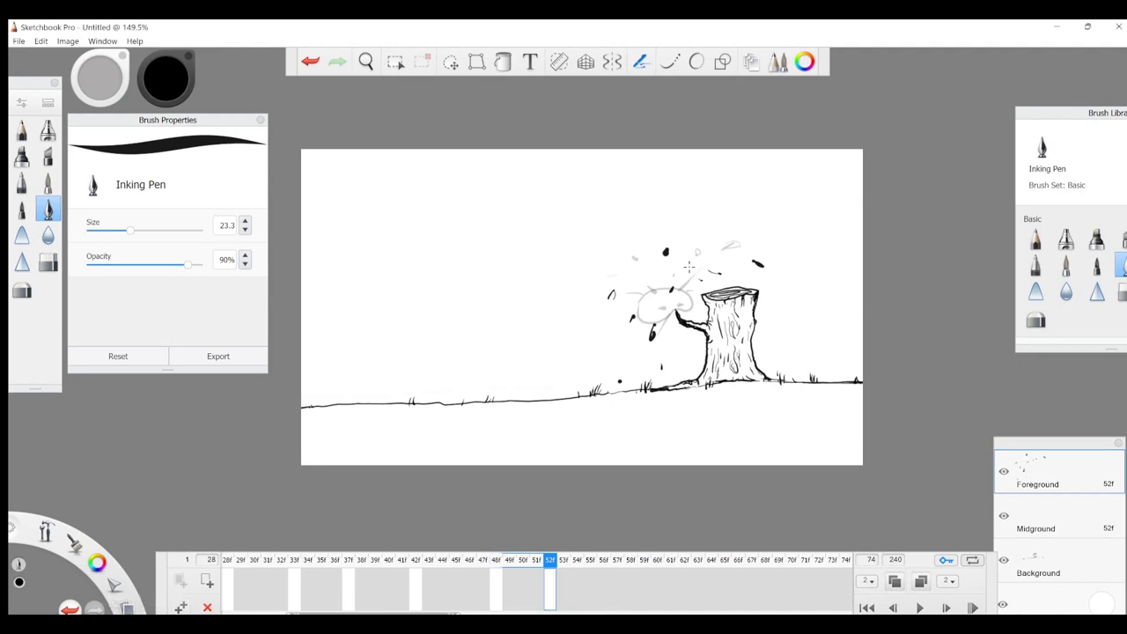
pyautogui.moveTo(686, 265); pyautogui.dragTo(688, 268)
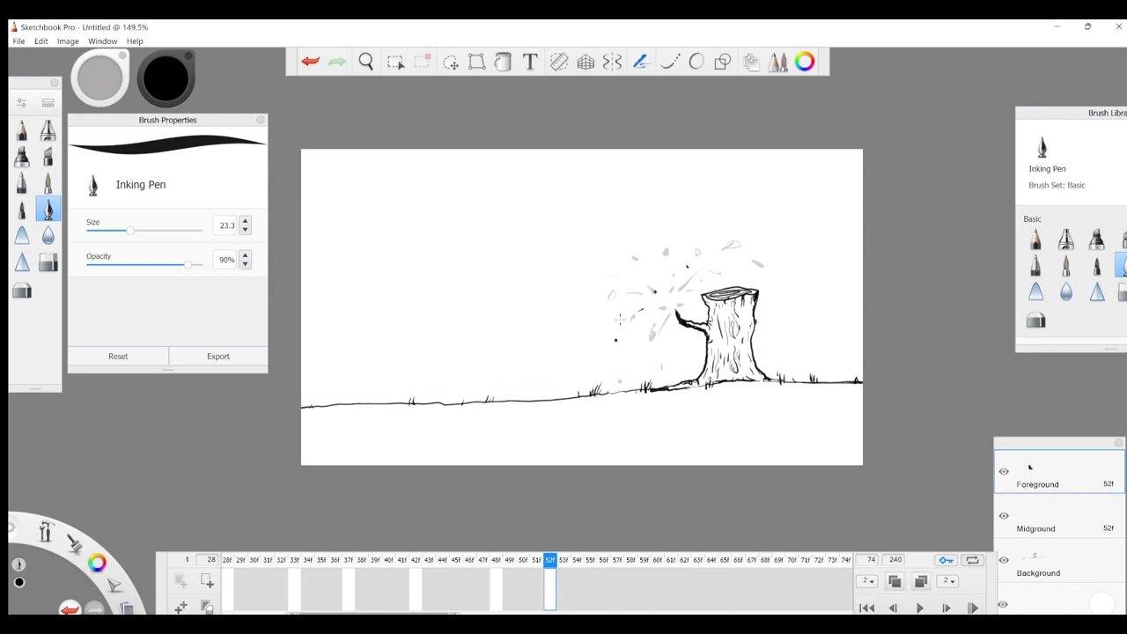
pyautogui.moveTo(664, 328); pyautogui.dragTo(658, 349)
pyautogui.moveTo(574, 387); pyautogui.dragTo(558, 391)
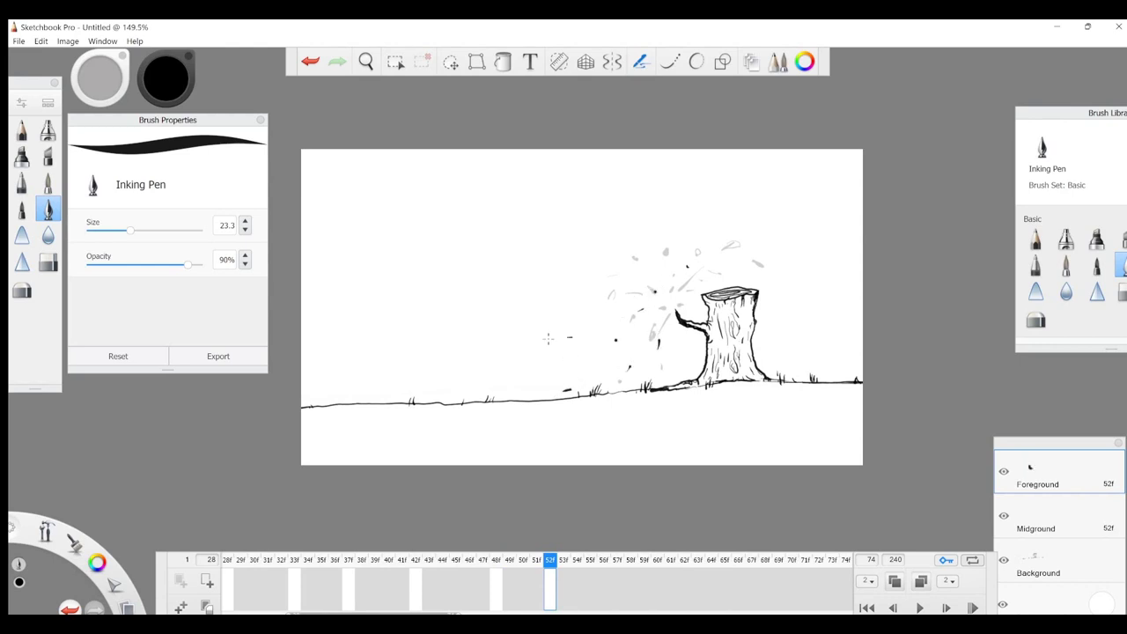